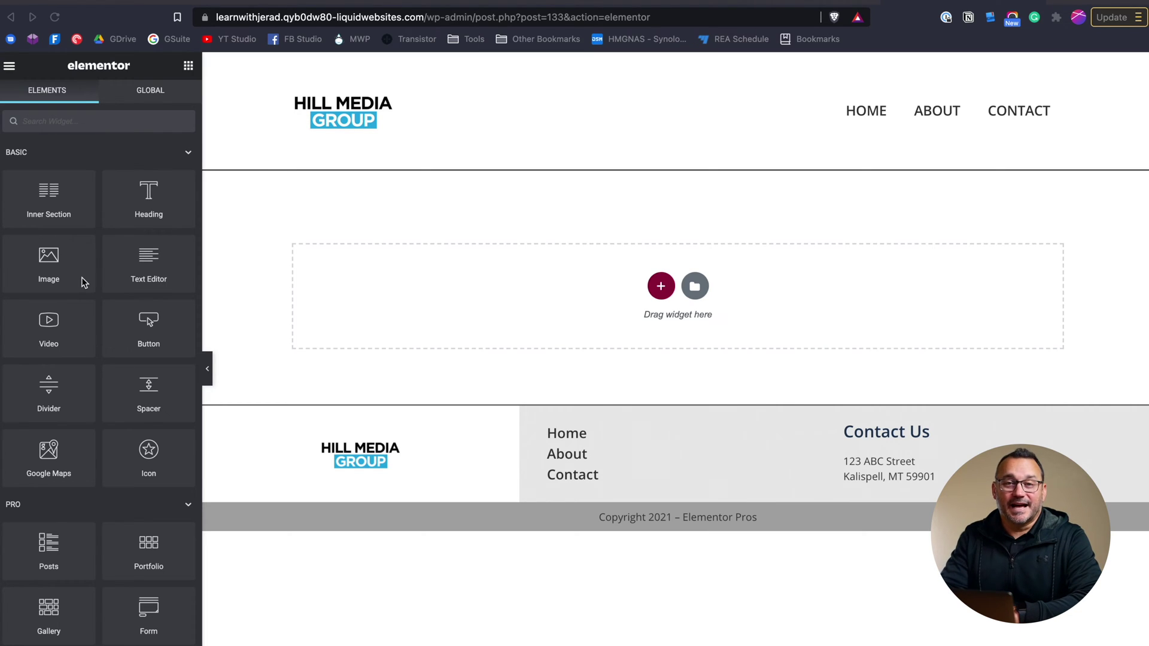
# Add a new empty section to the homepage's content area between header and footer.
pyautogui.click(661, 286)
# Create a single-column section below the header and bring up its Edit Section settings.
pyautogui.click(486, 320)
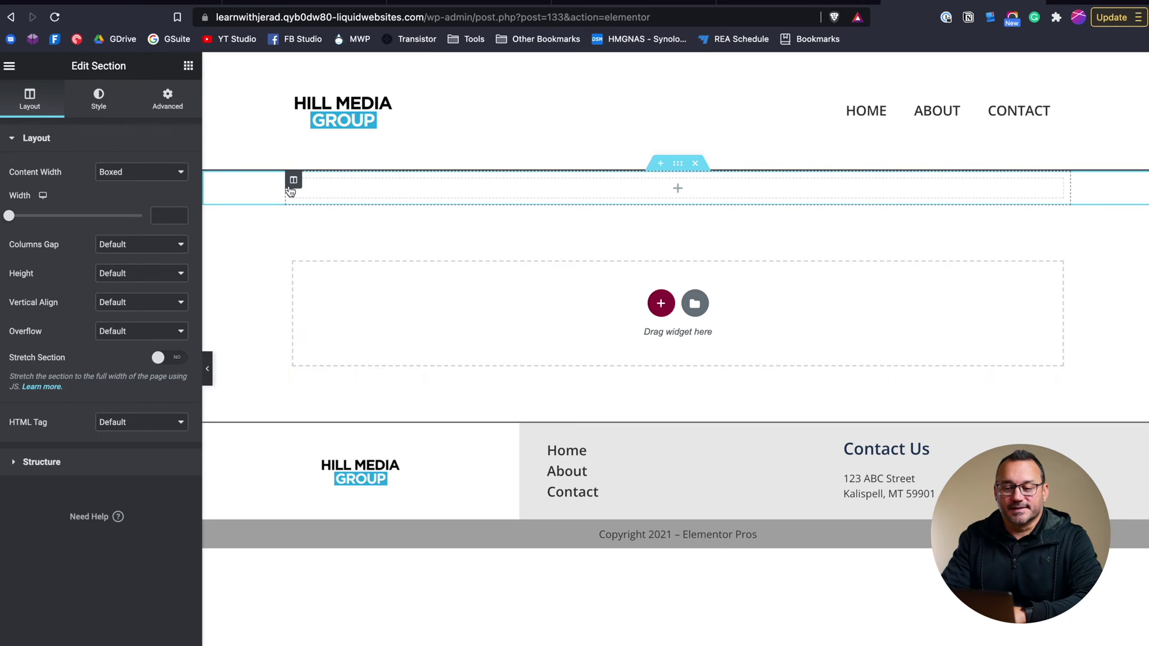
pyautogui.click(188, 66)
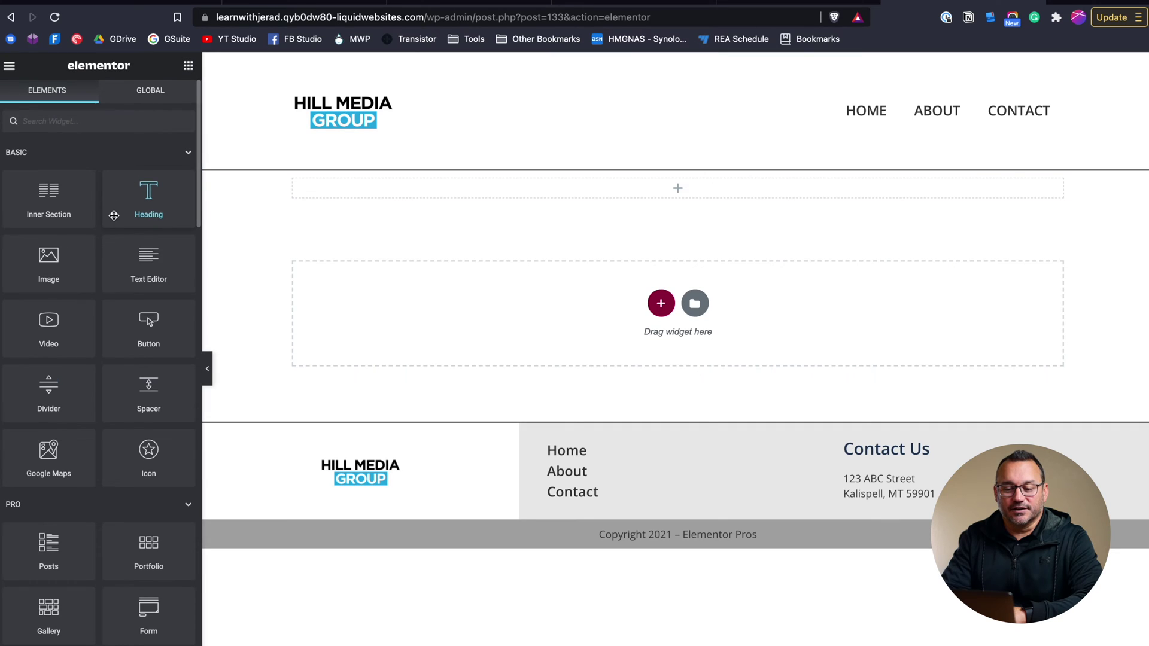
pyautogui.scroll(-5, 113, 215)
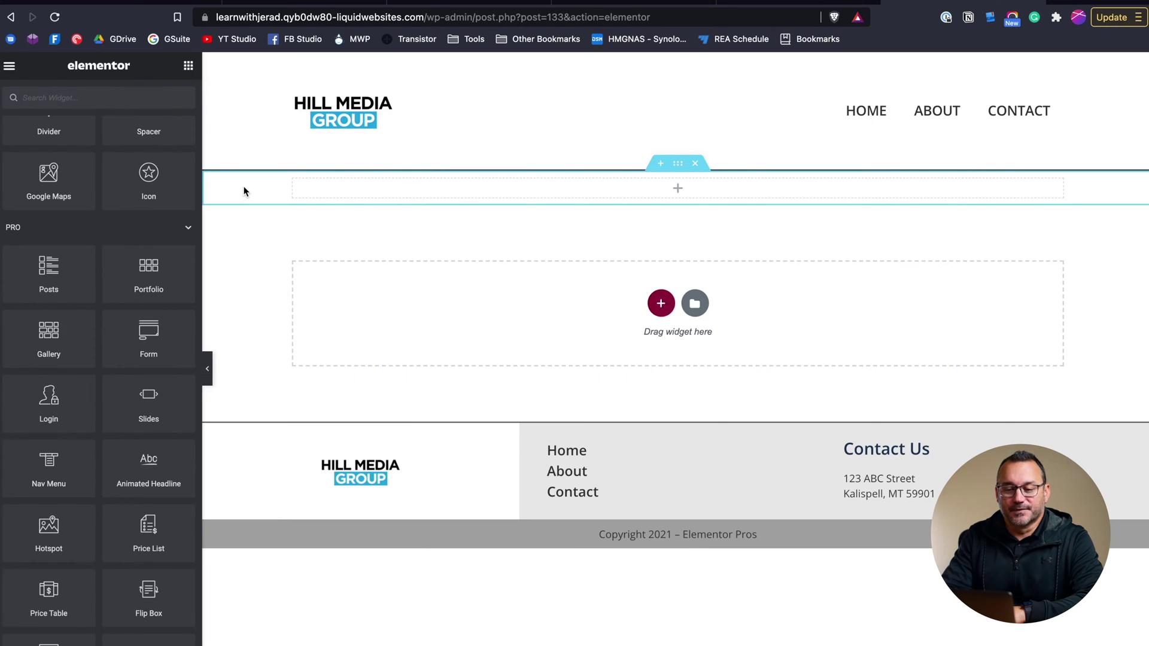
pyautogui.click(677, 164)
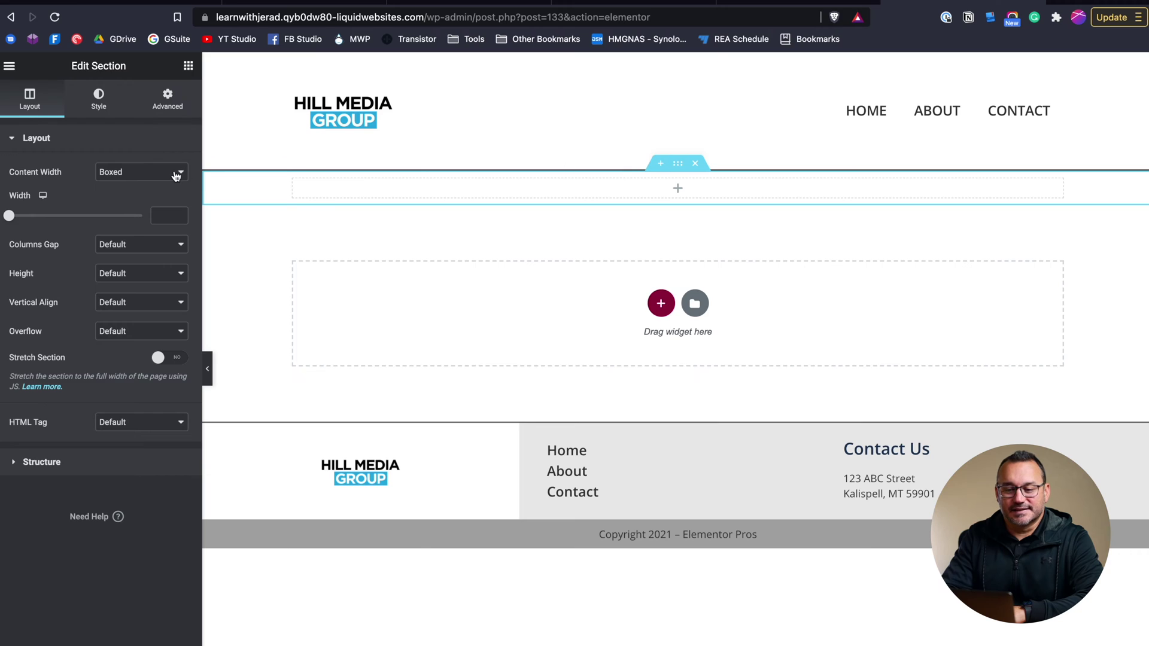
pyautogui.click(94, 102)
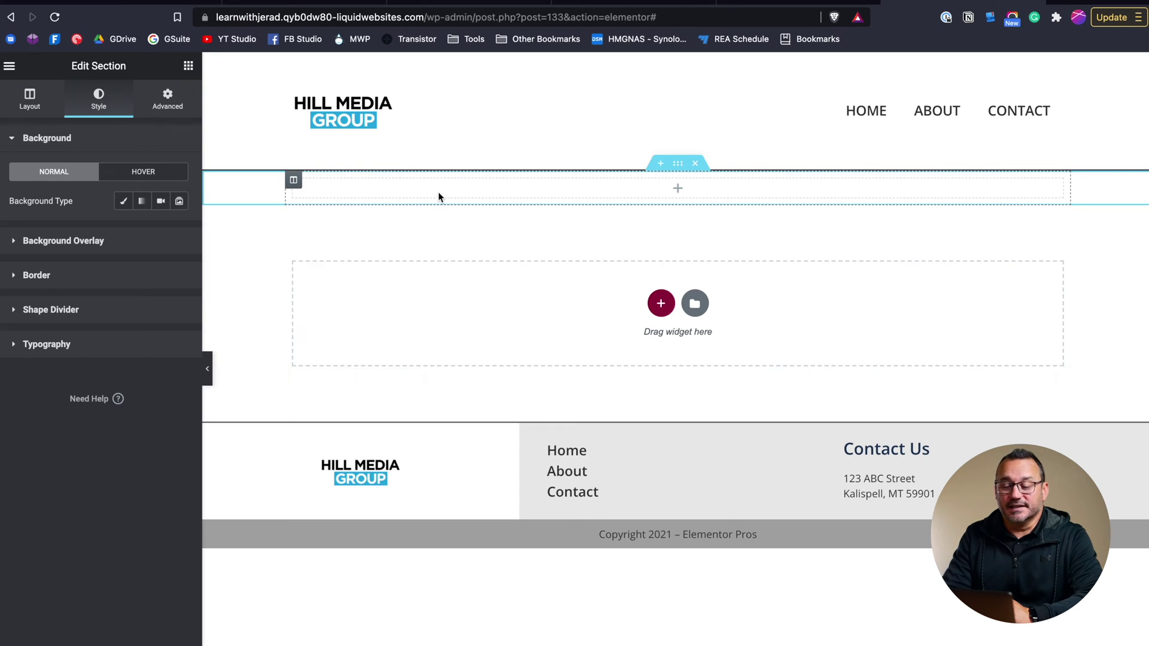
pyautogui.click(179, 201)
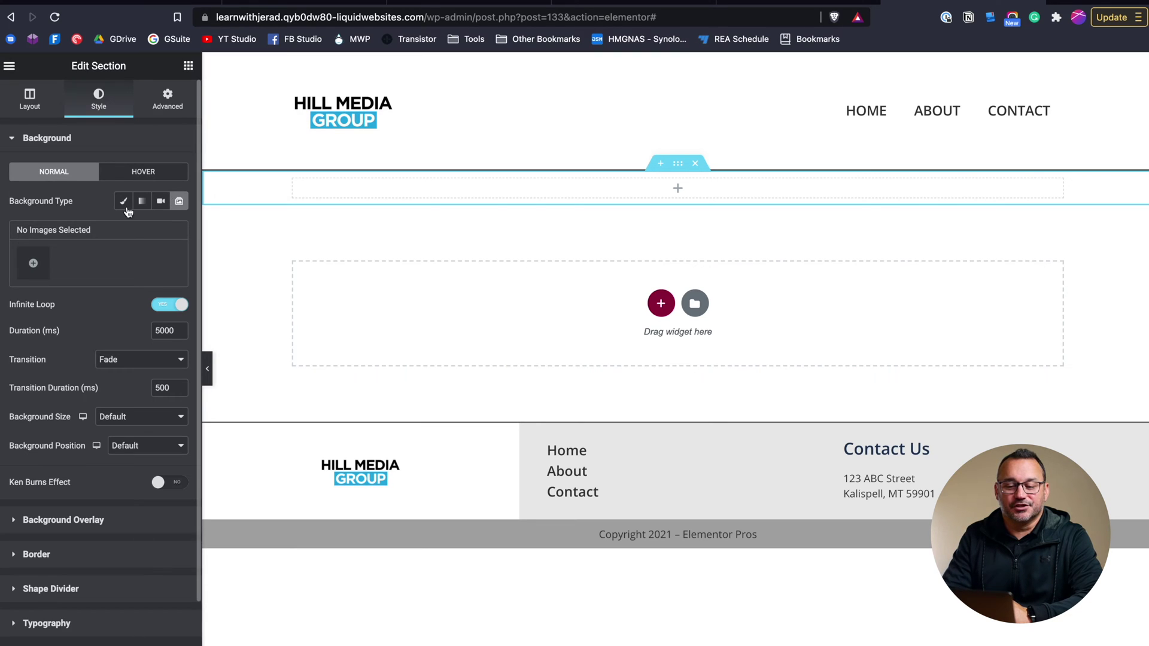
pyautogui.click(124, 202)
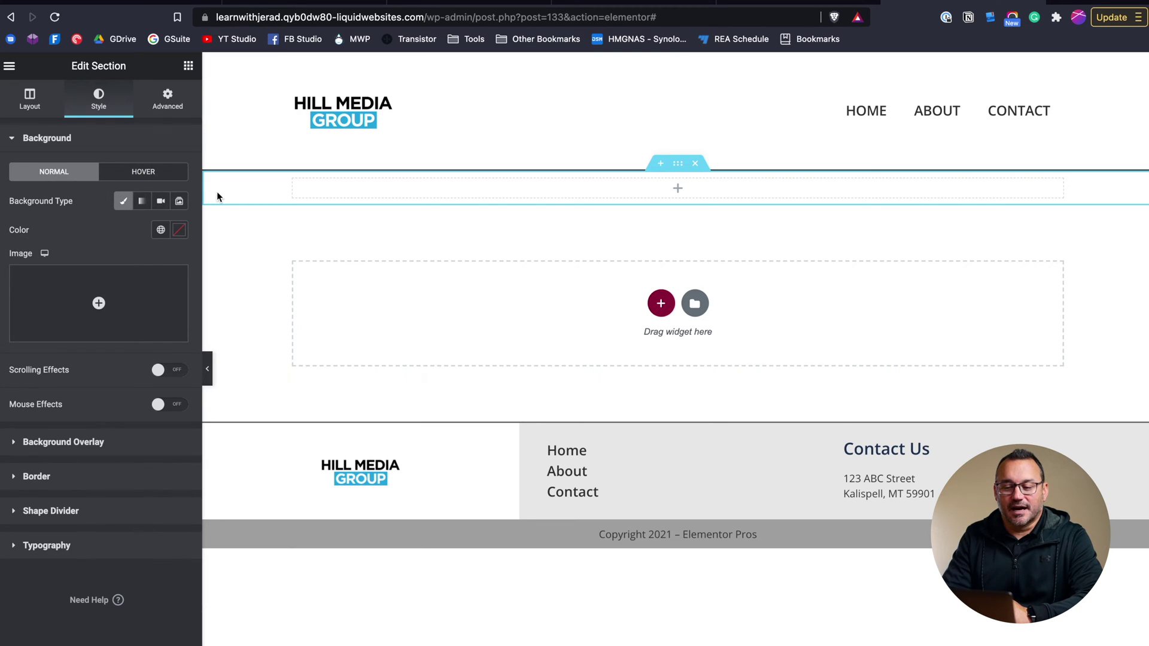
# Set the section's Content Width to Full Width and Columns Gap to No Gap.
pyautogui.click(23, 100)
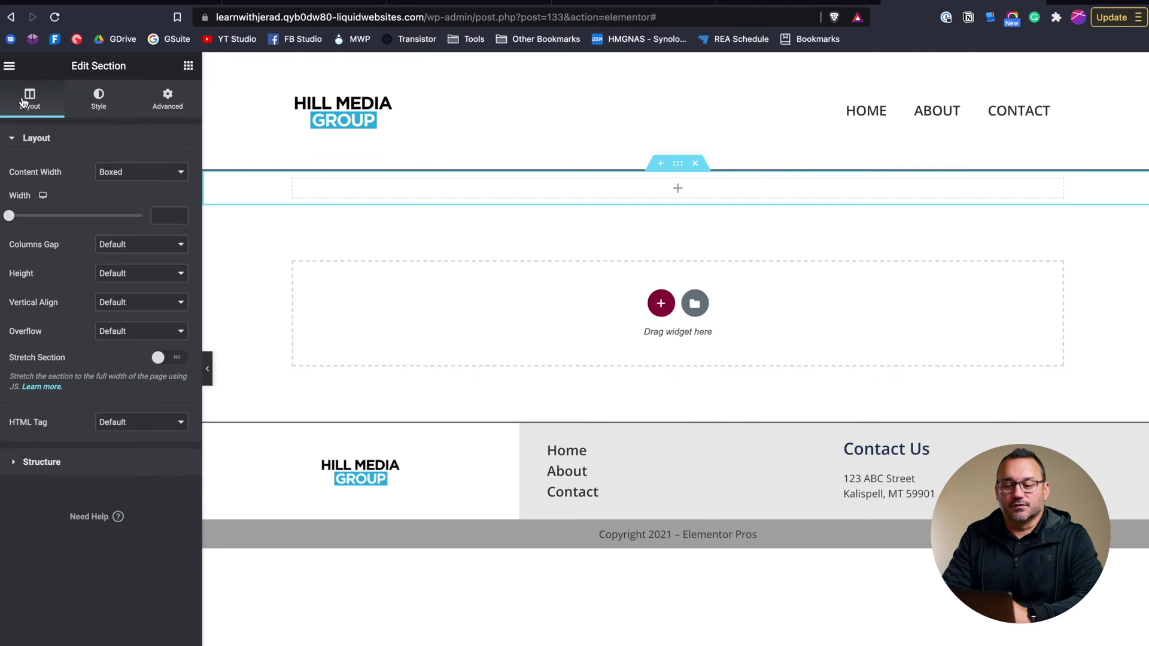
pyautogui.click(151, 178)
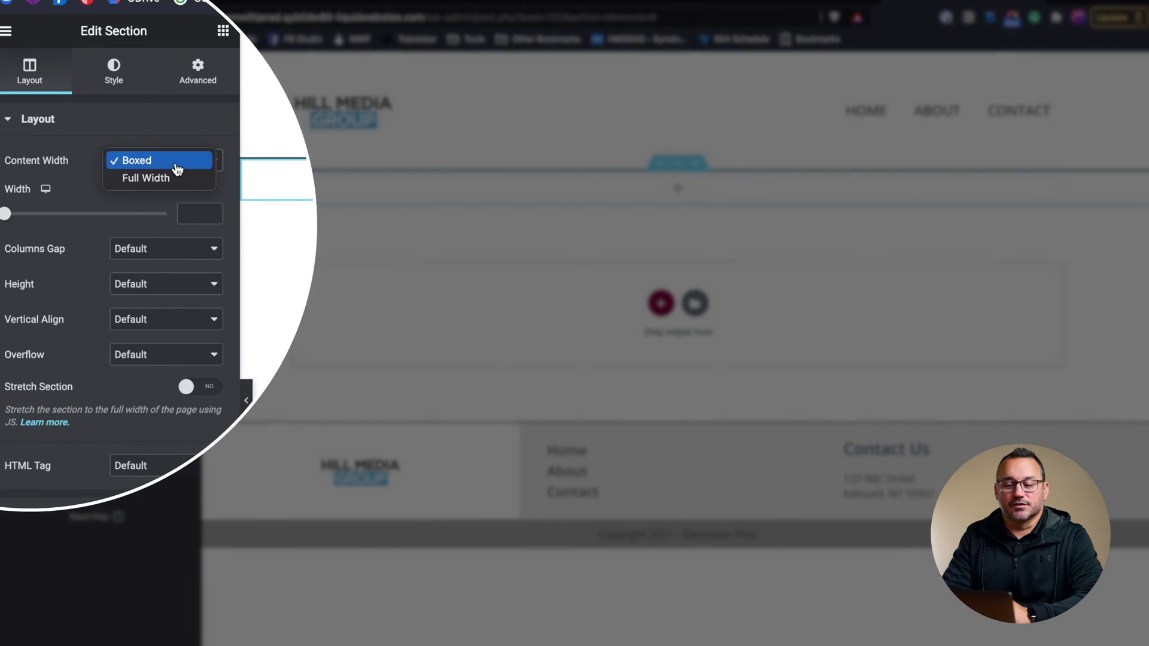
pyautogui.click(170, 179)
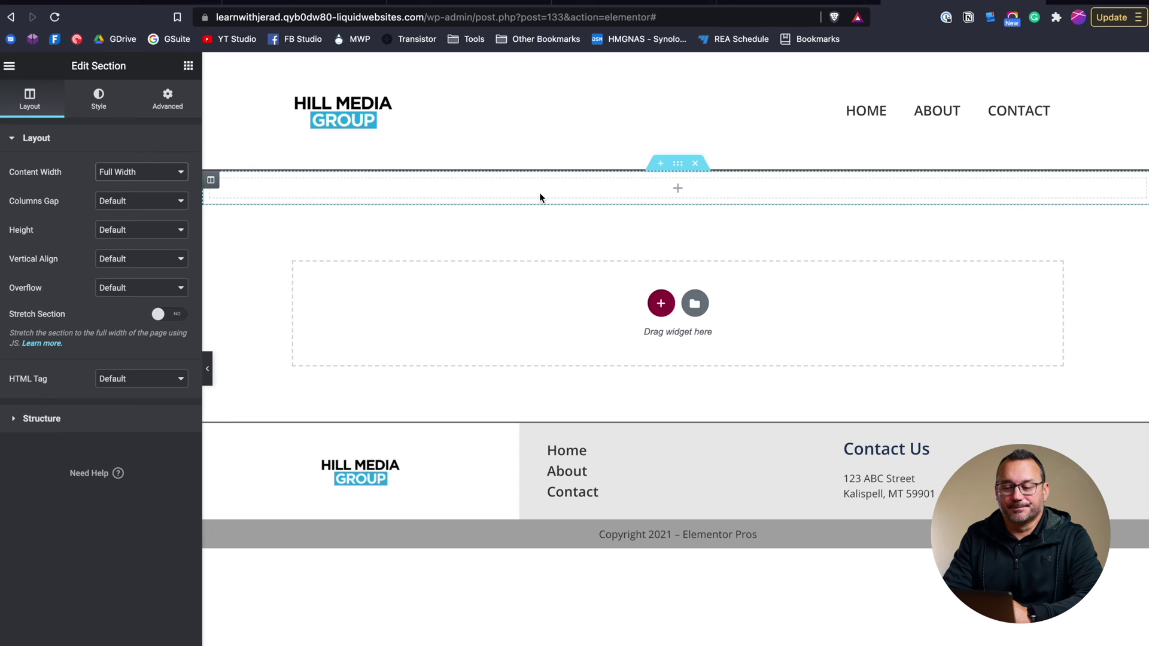
pyautogui.click(211, 182)
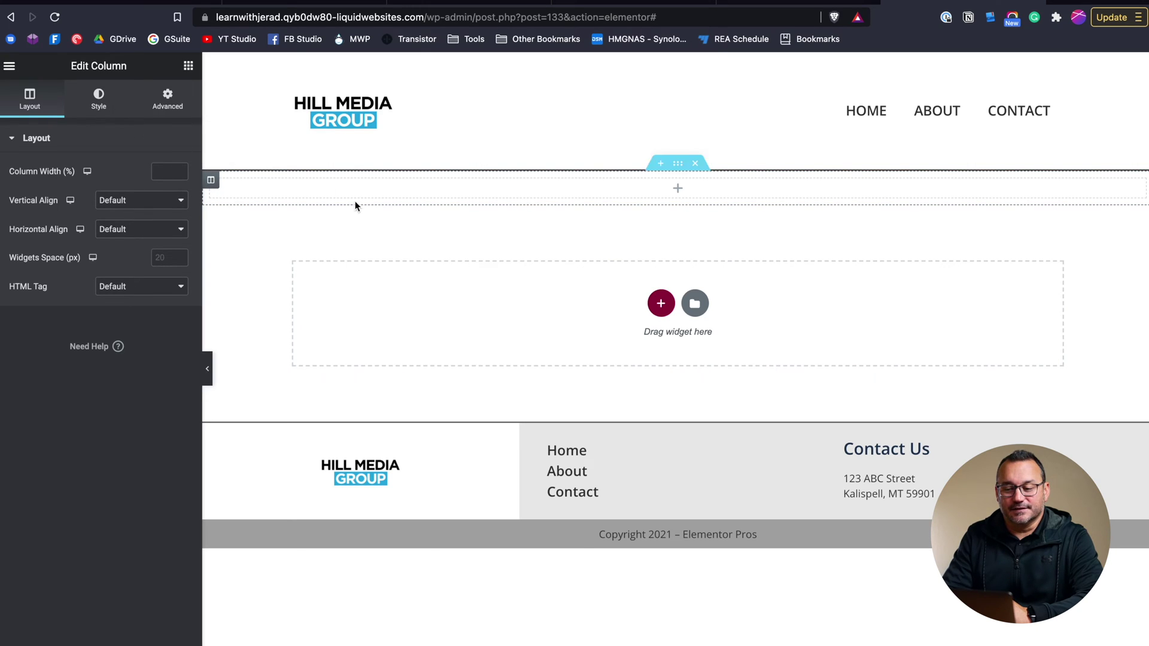
pyautogui.click(677, 165)
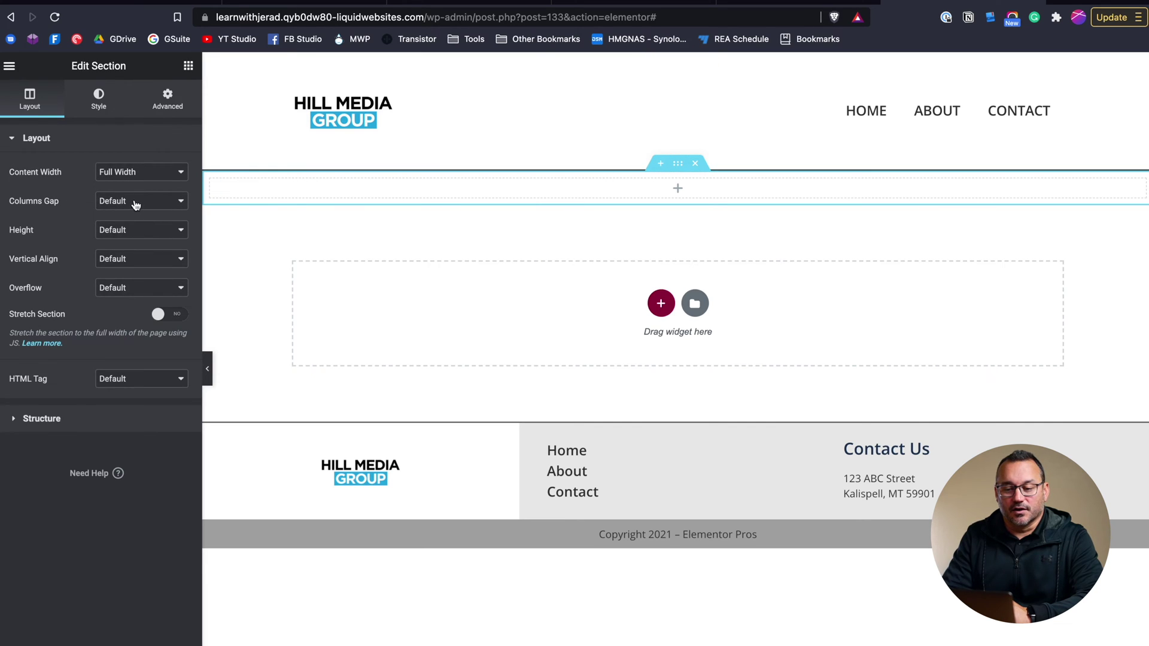
pyautogui.click(136, 202)
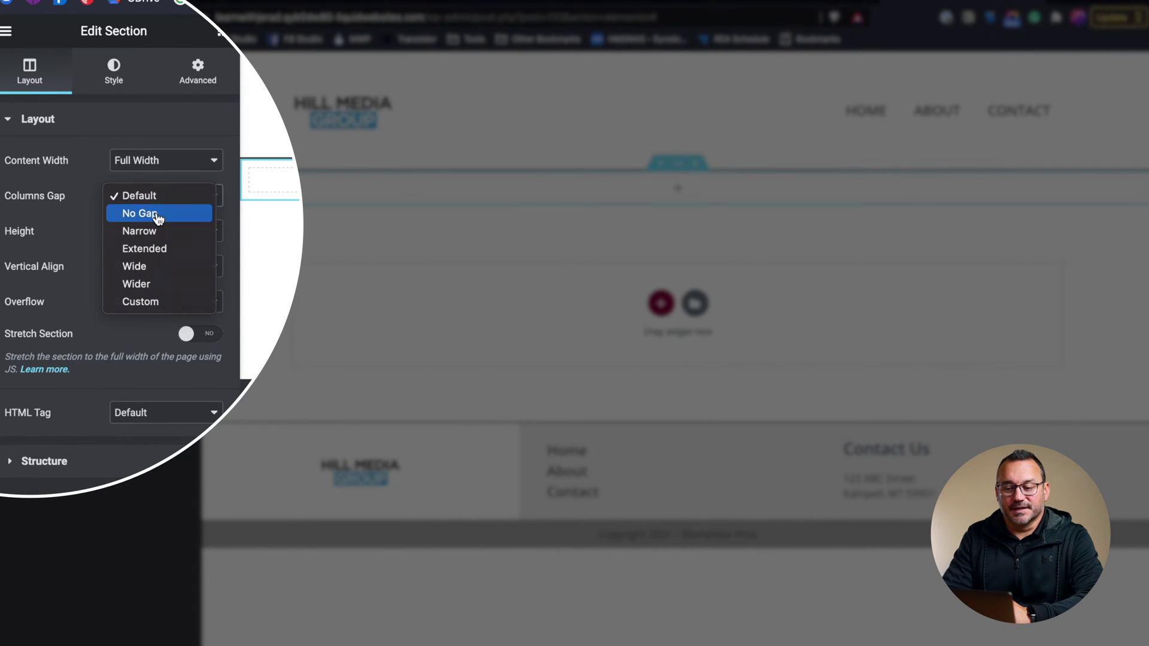
pyautogui.click(158, 217)
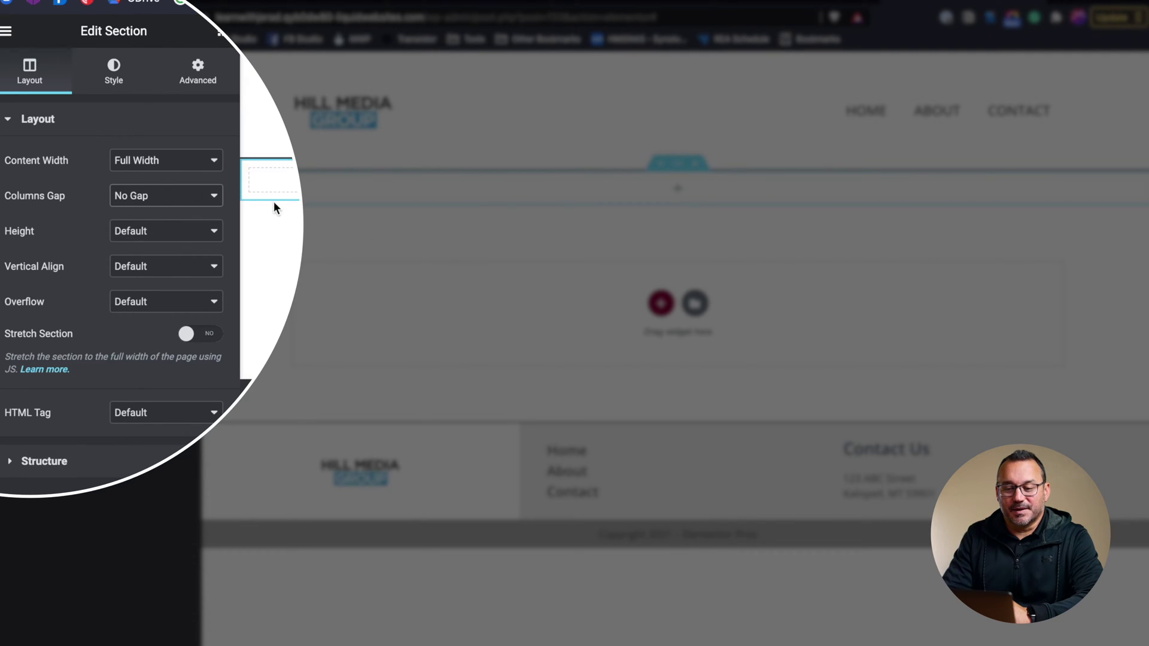
# Drop a Slides widget (three default slides, 400 px tall) into the full-width section and expand Slide 1.
pyautogui.click(188, 65)
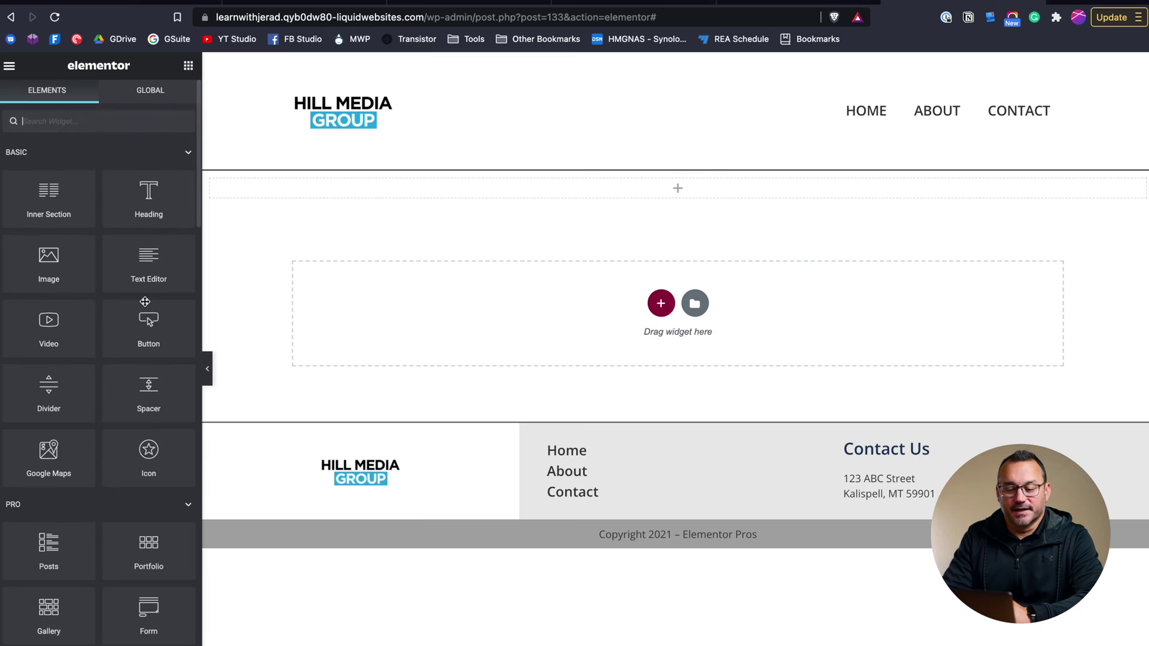
pyautogui.scroll(-5, 145, 314)
pyautogui.scroll(-1, 145, 314)
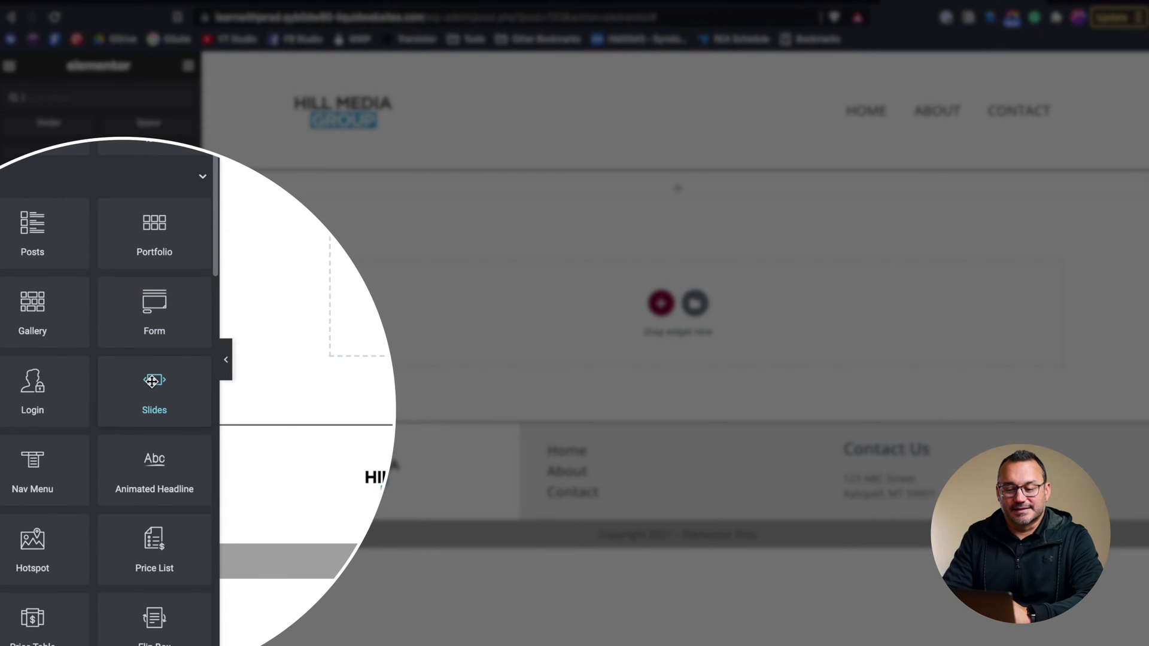
pyautogui.moveTo(150, 358); pyautogui.dragTo(498, 189)
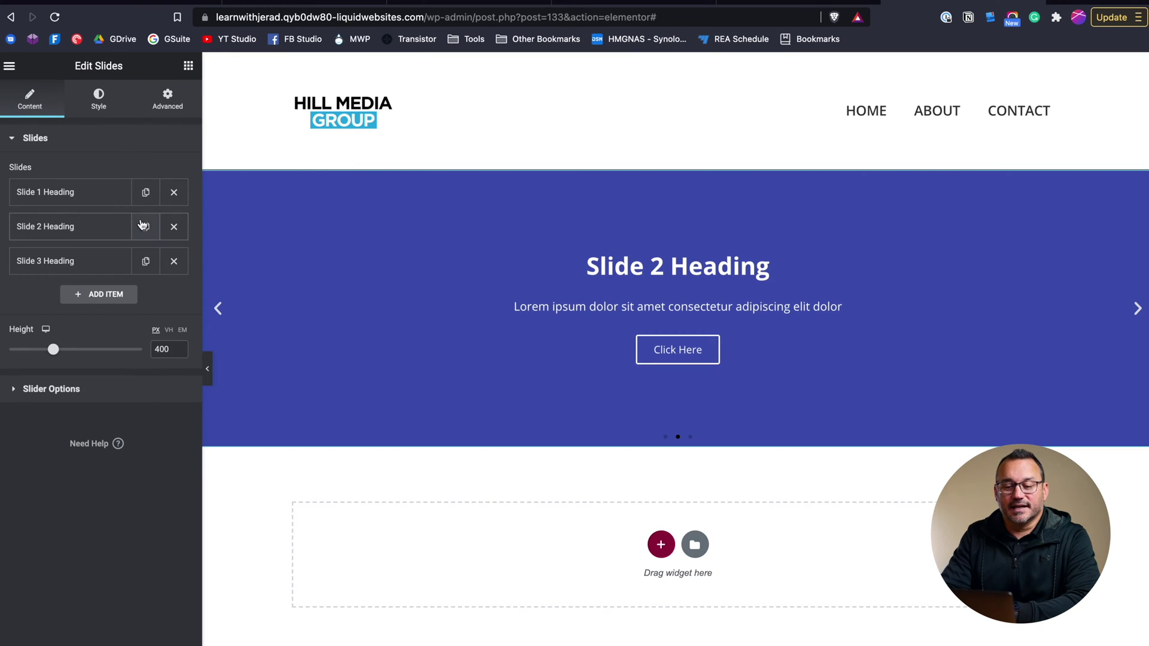
pyautogui.click(88, 196)
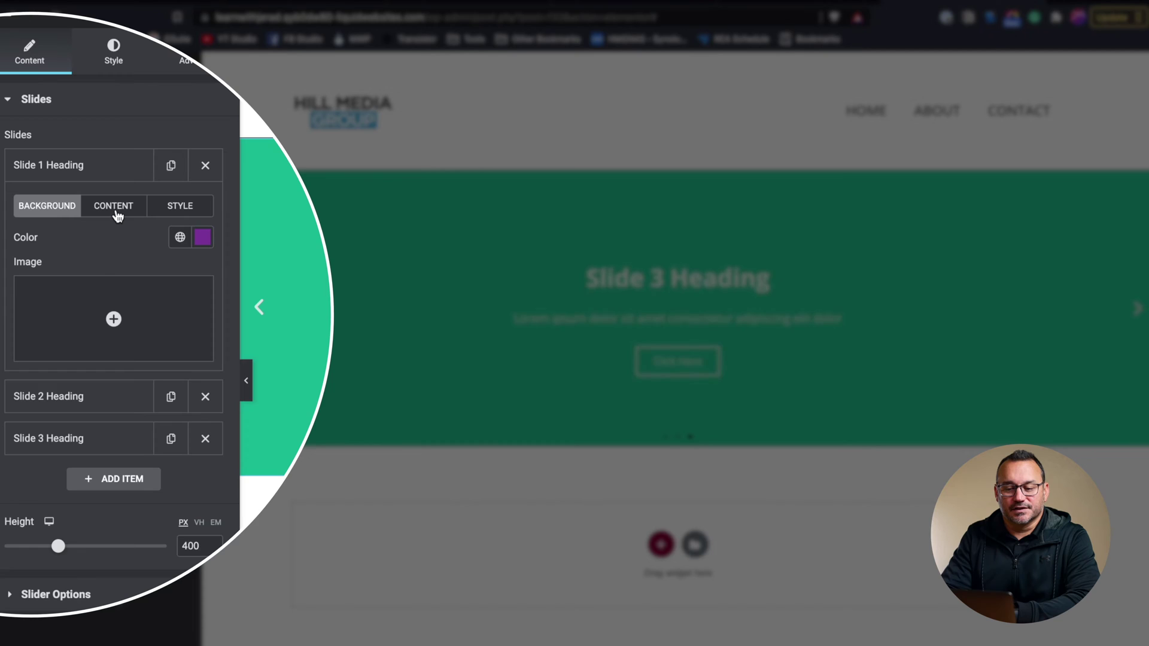
# Change Slide 1's background colour, entering #230331 and then settling on a bright red.
pyautogui.click(116, 211)
pyautogui.click(178, 210)
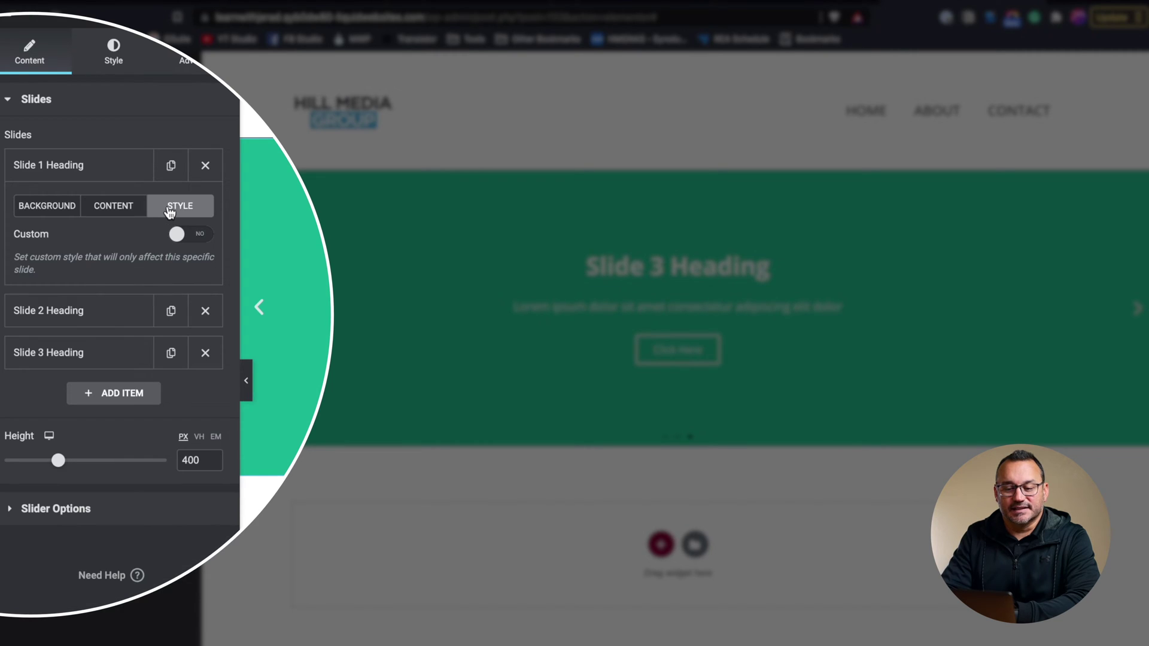
pyautogui.click(46, 214)
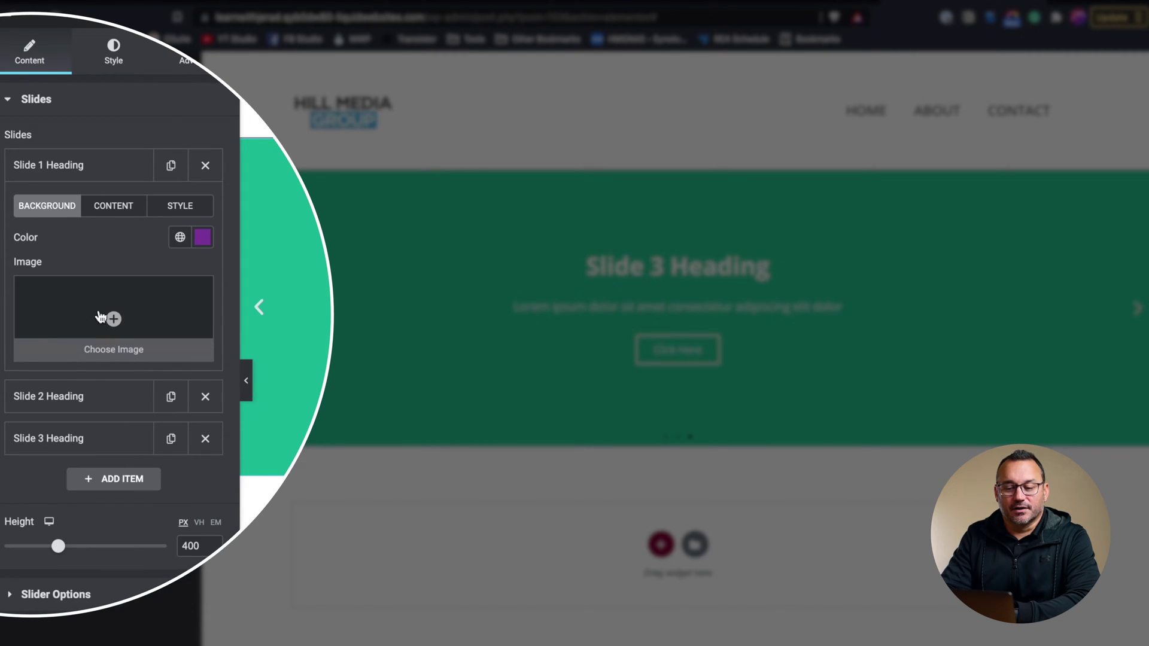
pyautogui.click(202, 238)
pyautogui.write('#230331')
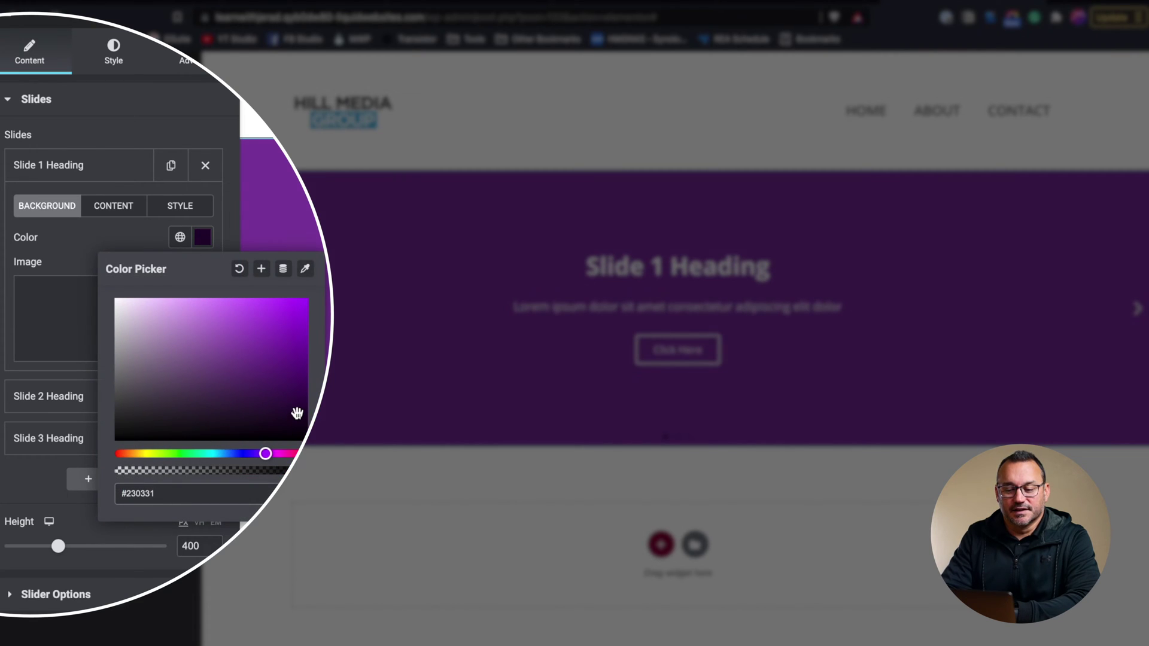
pyautogui.moveTo(222, 453); pyautogui.dragTo(98, 467)
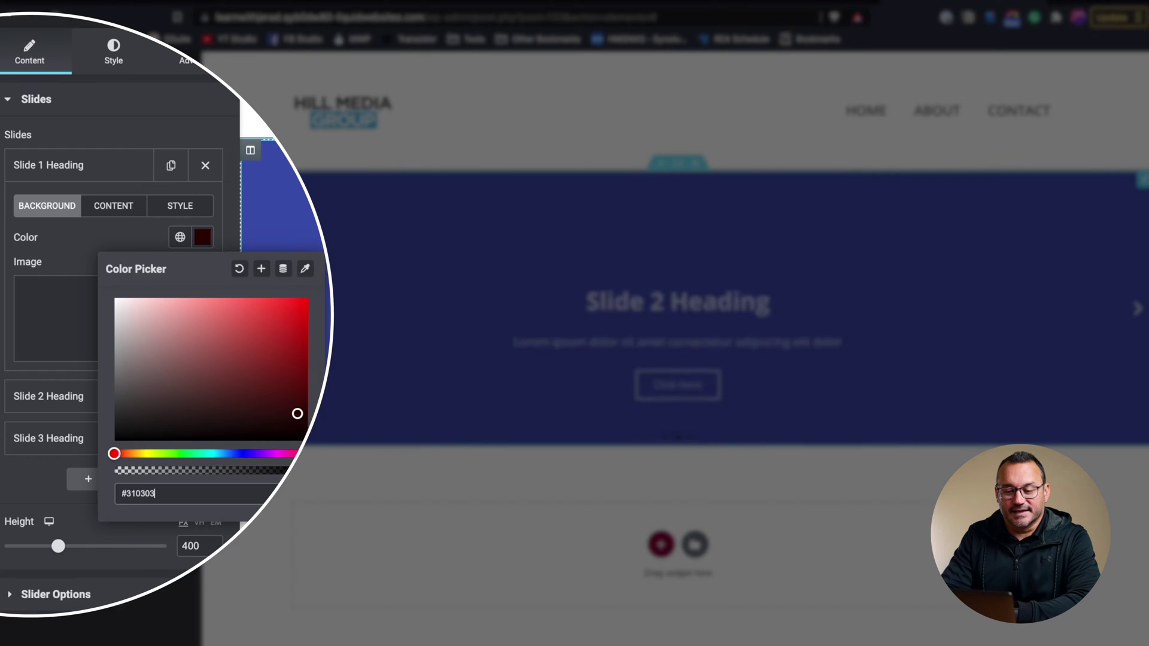
pyautogui.click(268, 330)
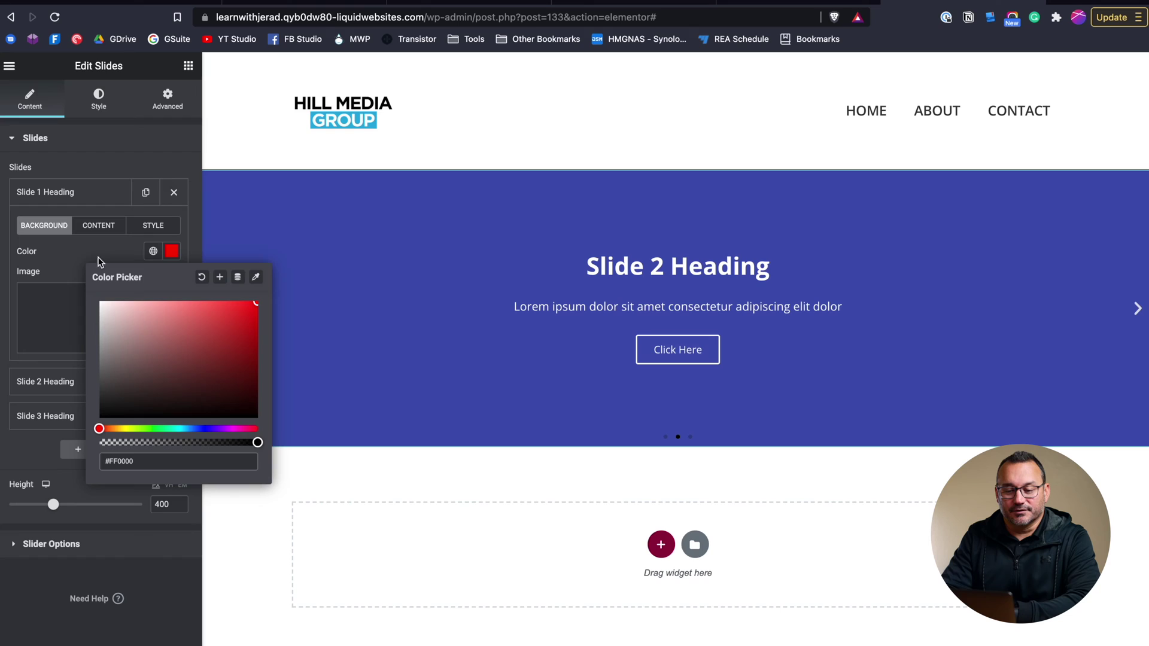
pyautogui.click(420, 320)
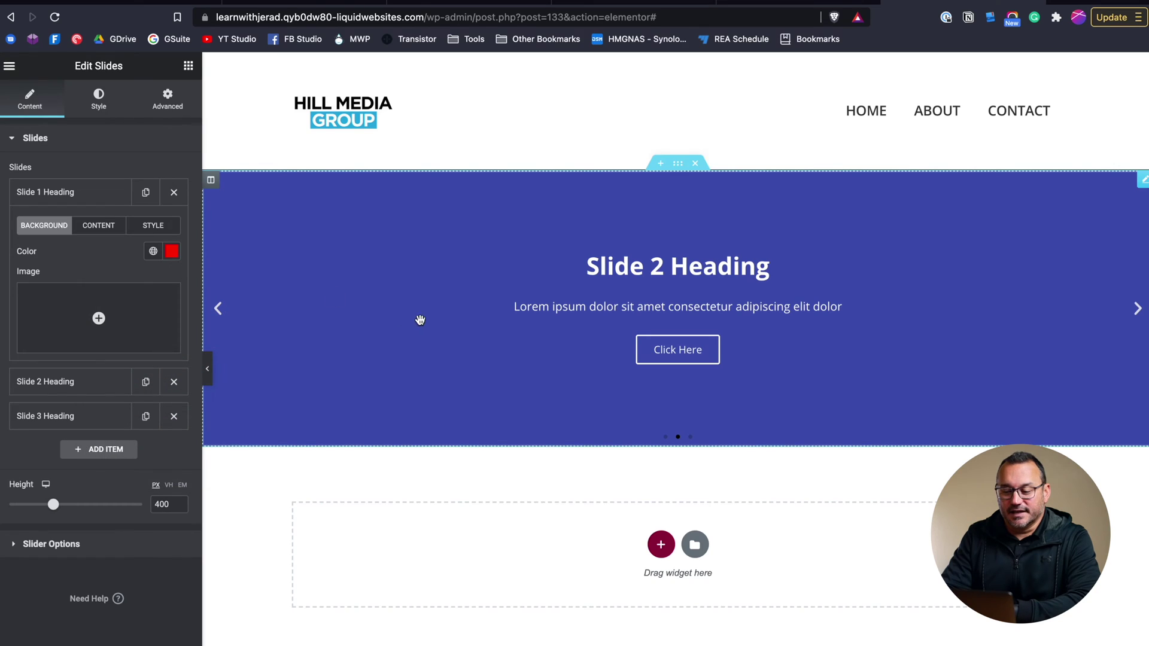
# Darken and shift the hue of Slide 1's red background colour.
pyautogui.click(667, 438)
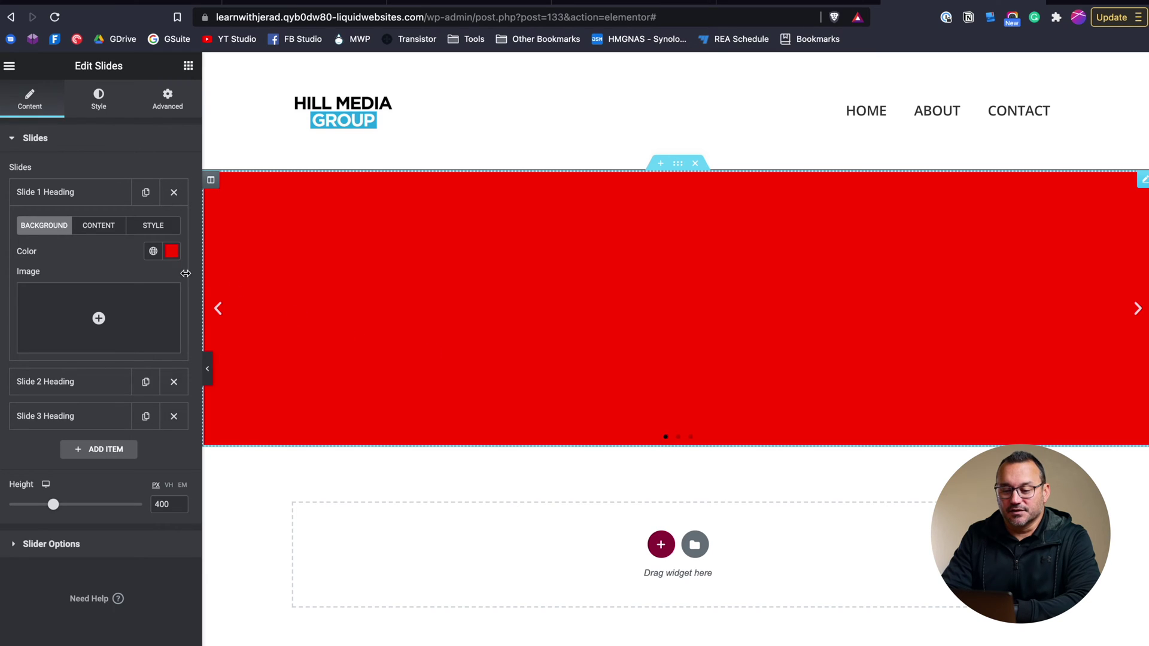
pyautogui.click(171, 252)
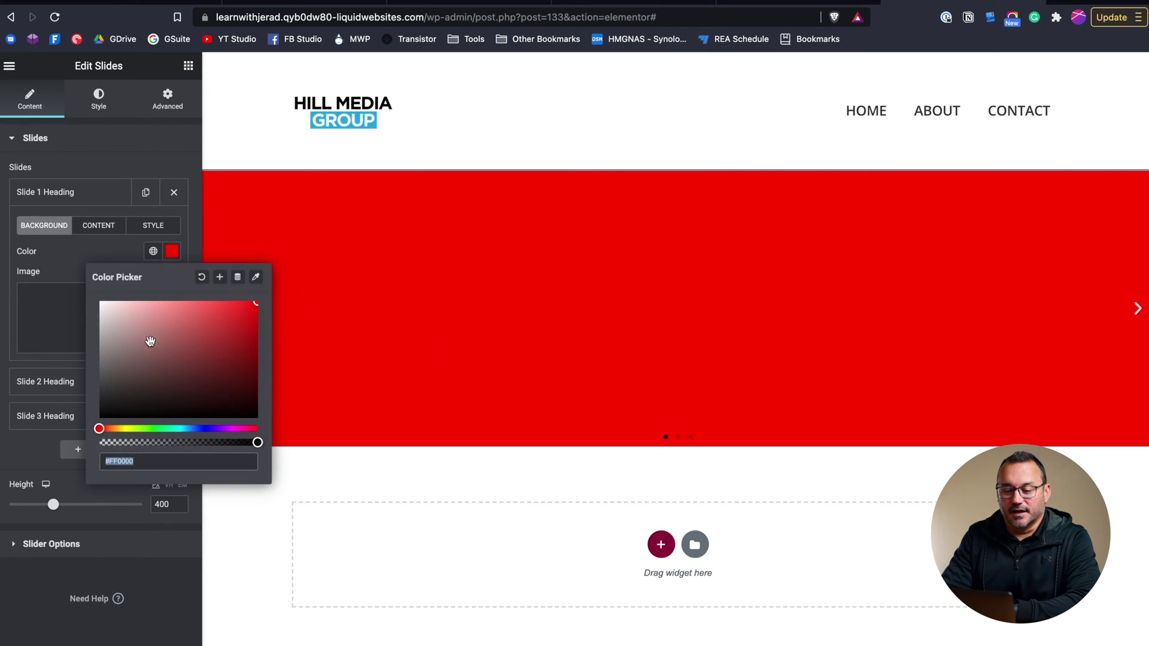
pyautogui.moveTo(205, 355); pyautogui.dragTo(264, 375)
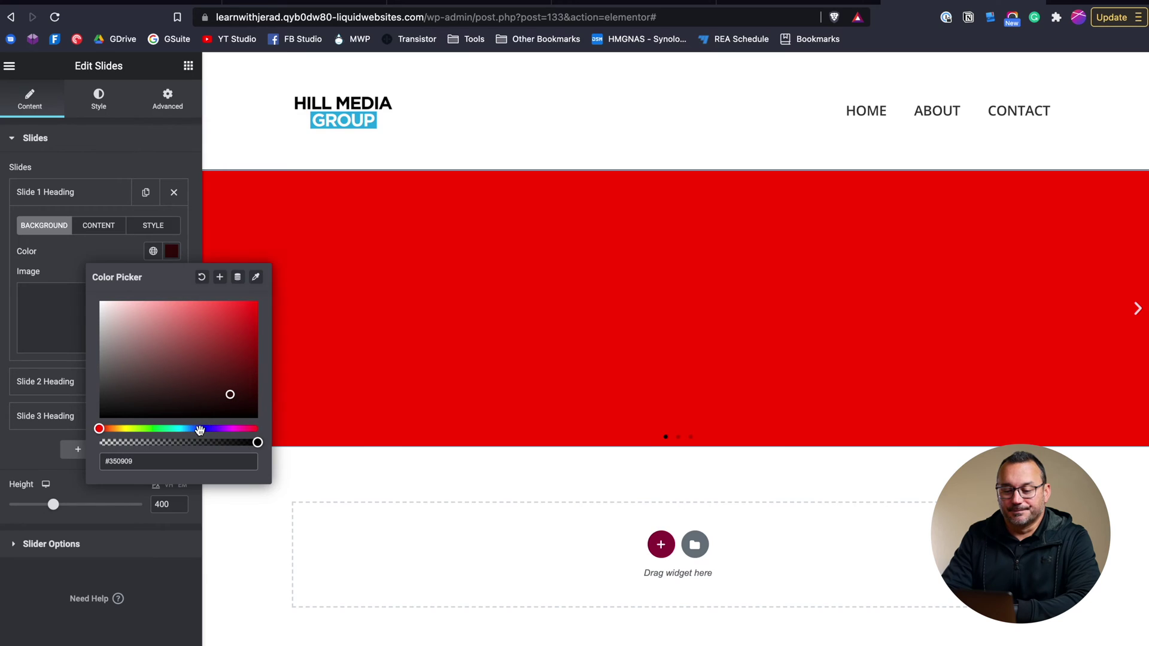
pyautogui.click(199, 430)
pyautogui.click(52, 315)
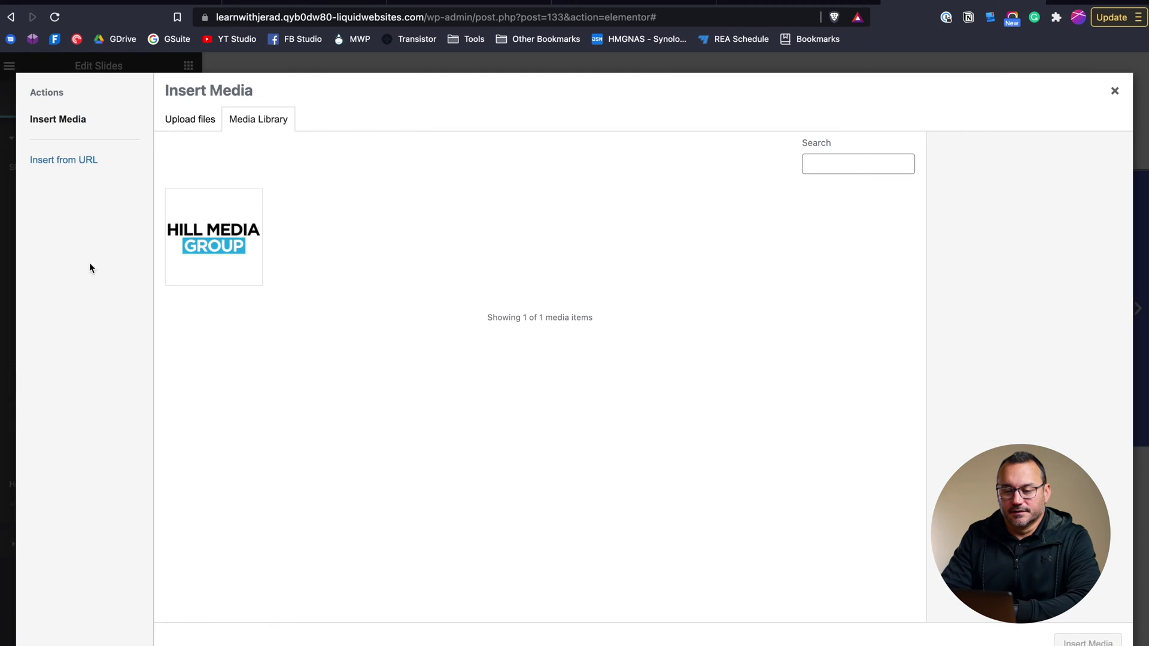
# Upload DSC08654.jpeg from Downloads and set it as Slide 1's background image.
pyautogui.click(1114, 90)
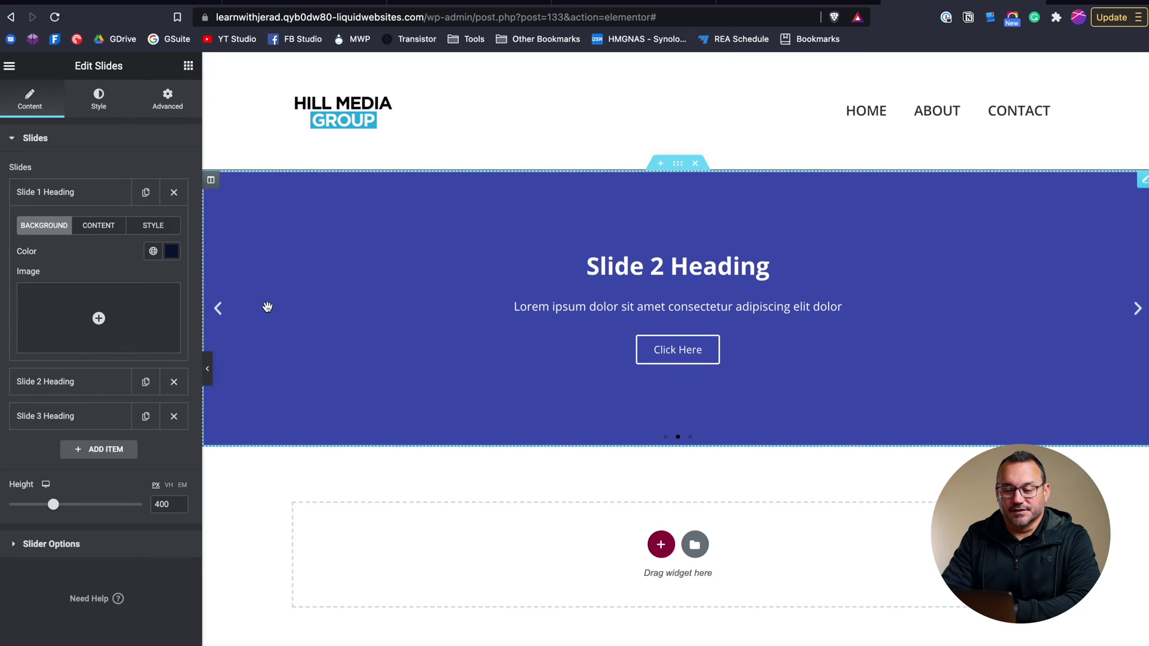
pyautogui.click(99, 317)
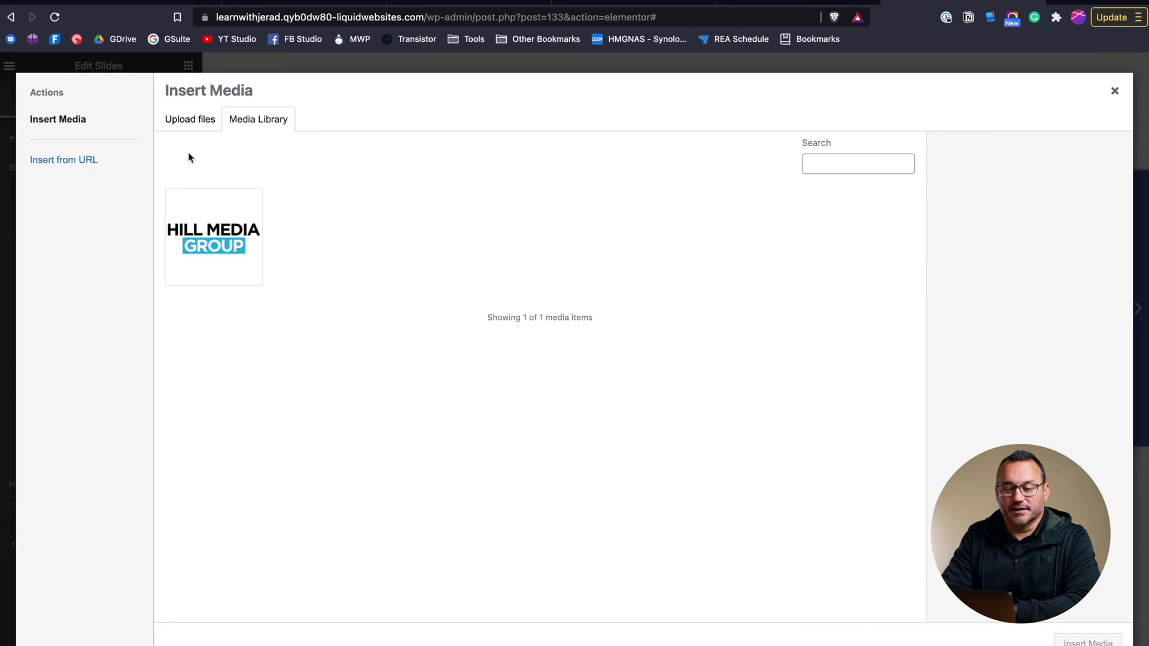
pyautogui.click(194, 123)
pyautogui.click(622, 332)
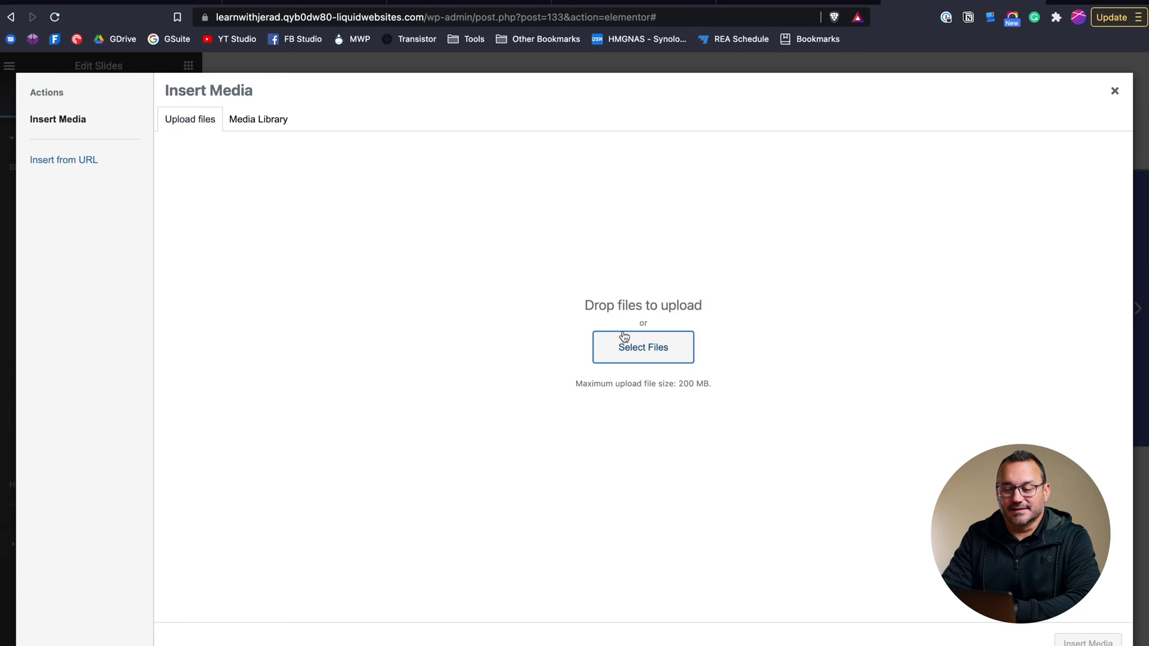
pyautogui.scroll(-5, 445, 365)
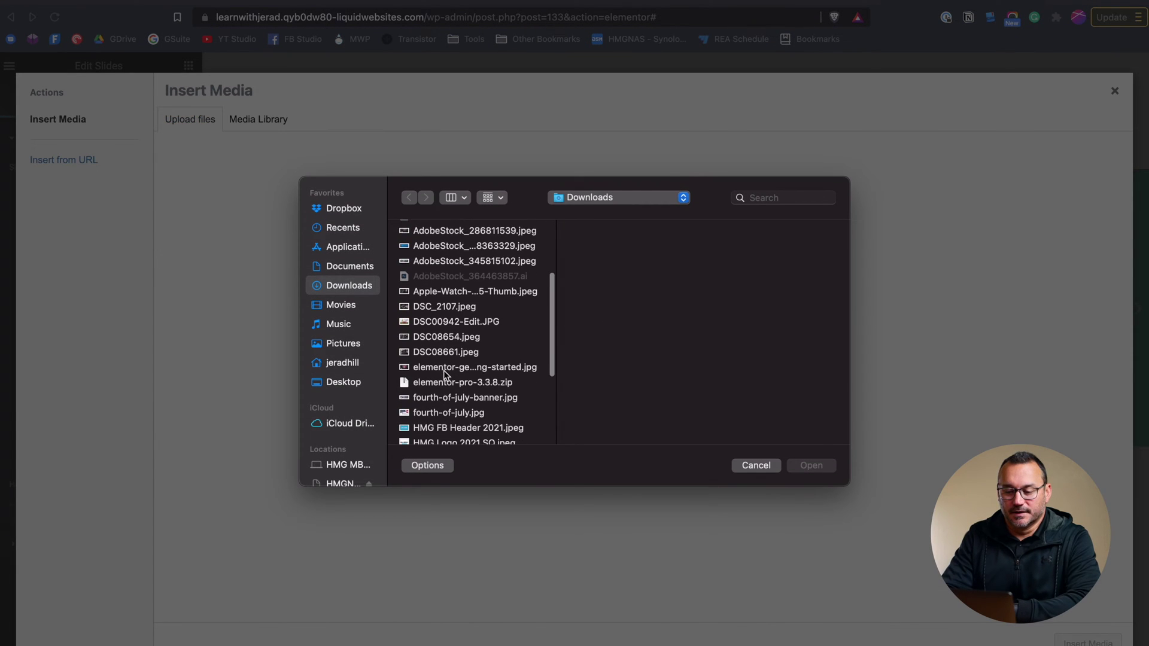
pyautogui.click(449, 290)
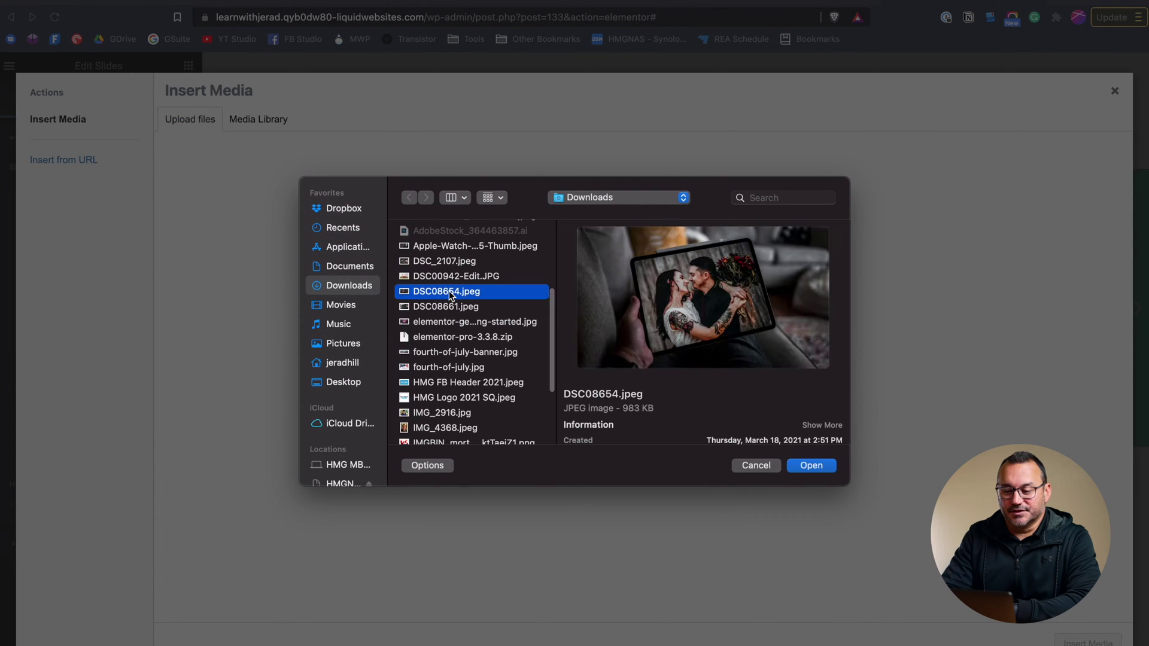
pyautogui.click(809, 466)
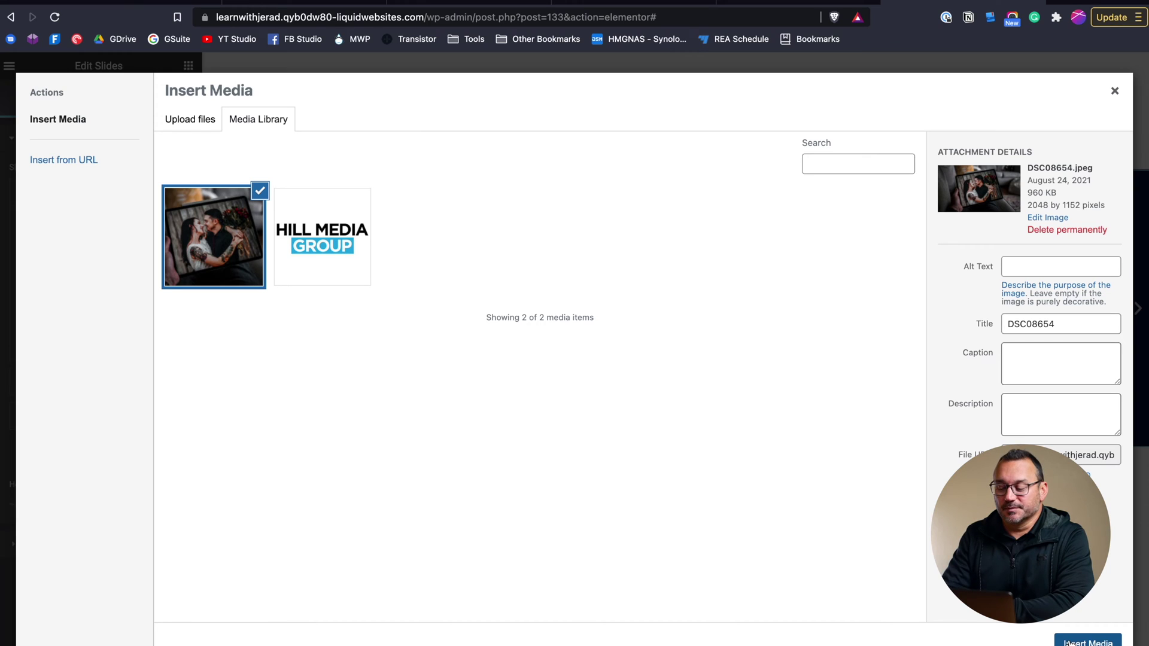
pyautogui.click(1084, 643)
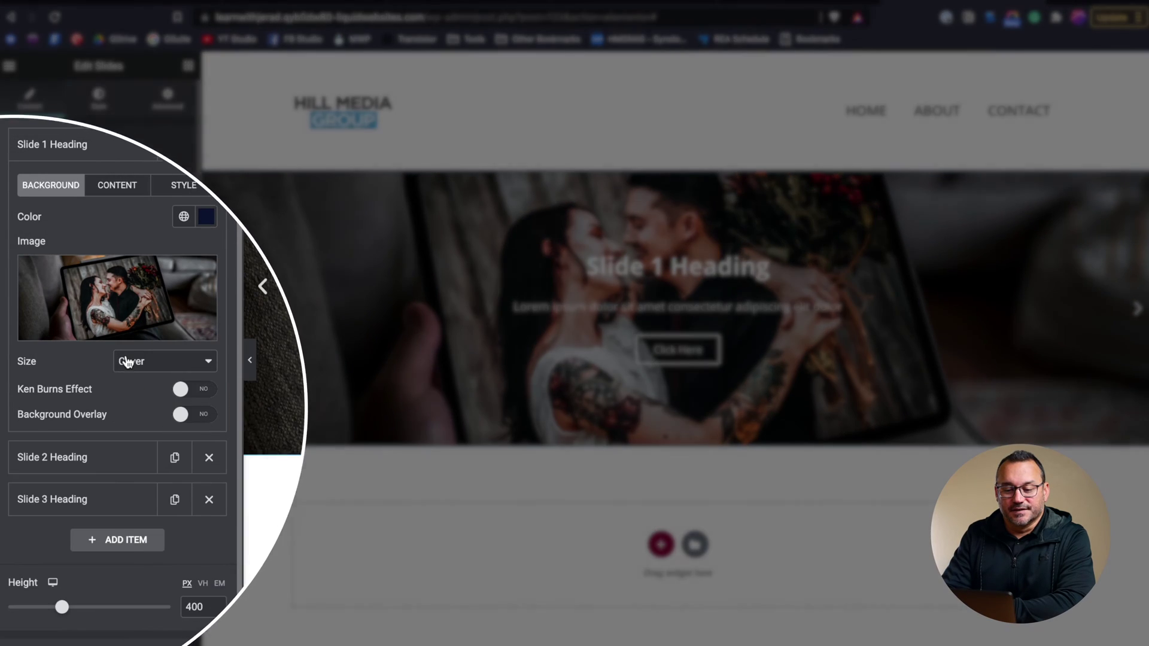
pyautogui.click(110, 371)
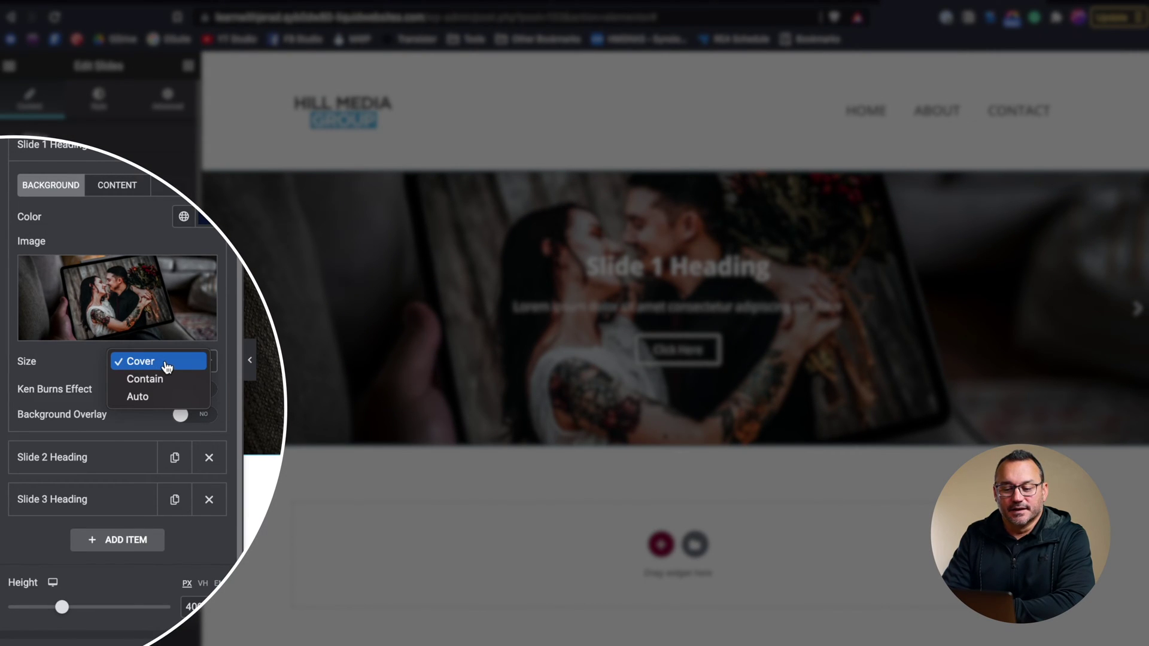
pyautogui.click(150, 379)
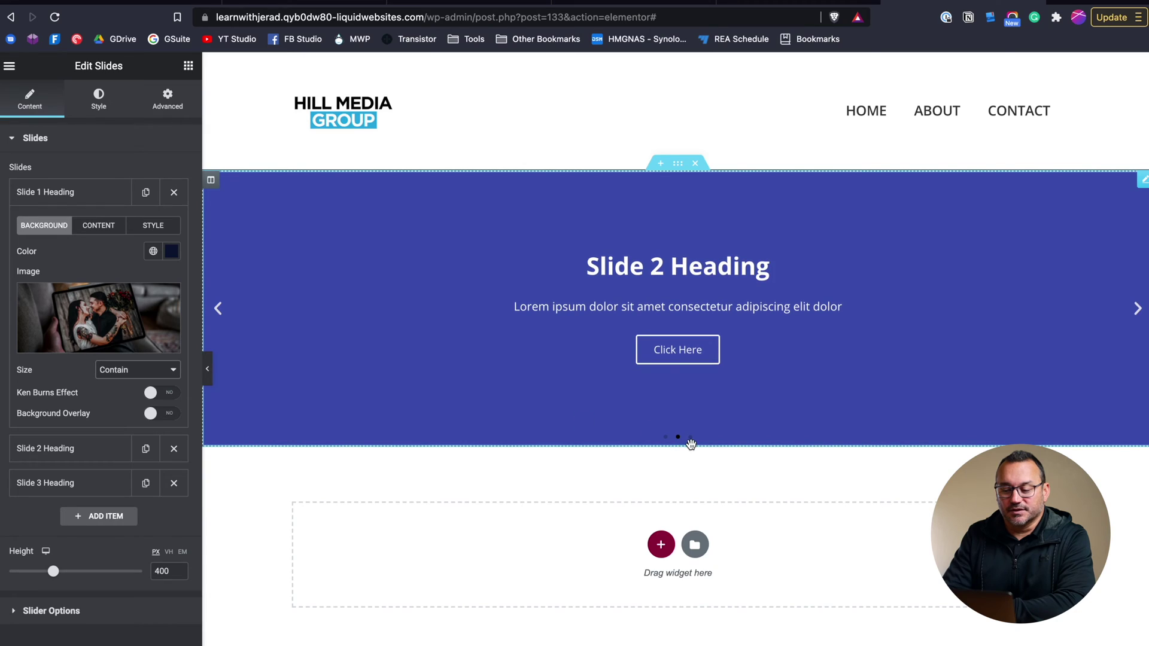
pyautogui.click(665, 438)
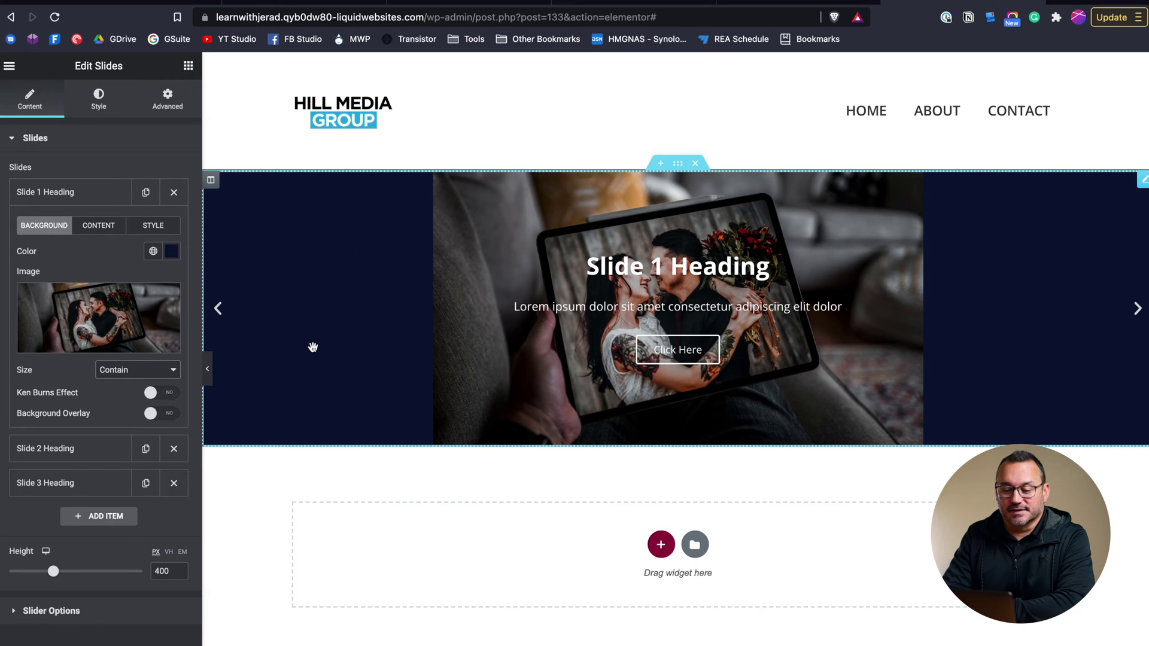
pyautogui.click(135, 370)
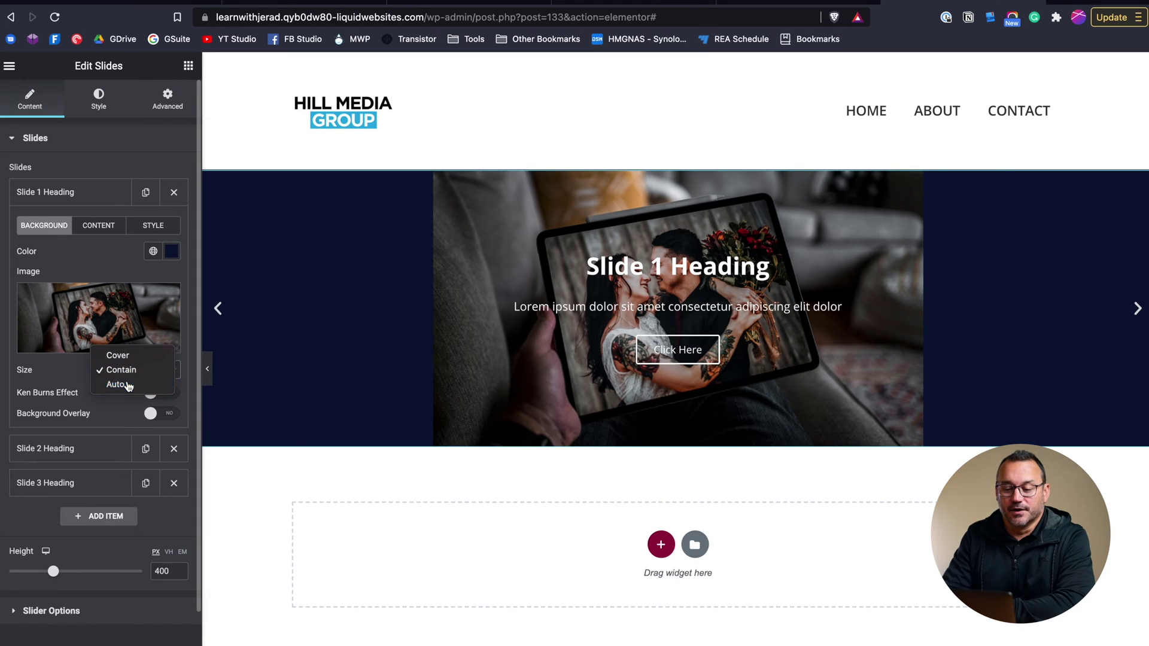
pyautogui.click(128, 386)
pyautogui.click(128, 371)
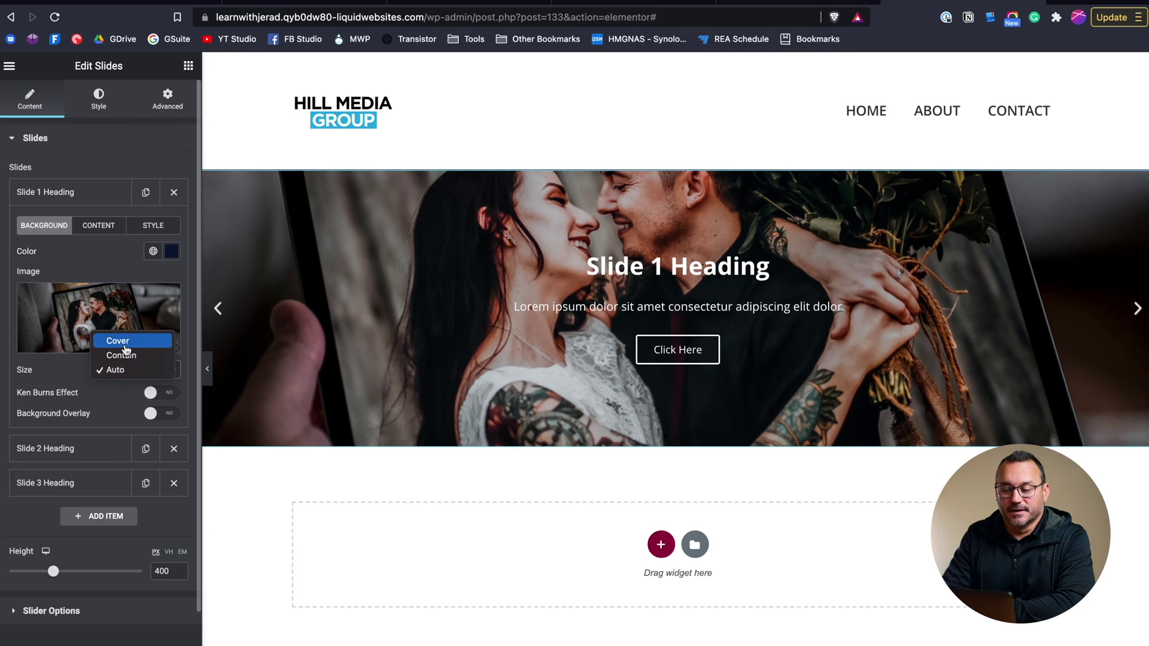
pyautogui.click(120, 336)
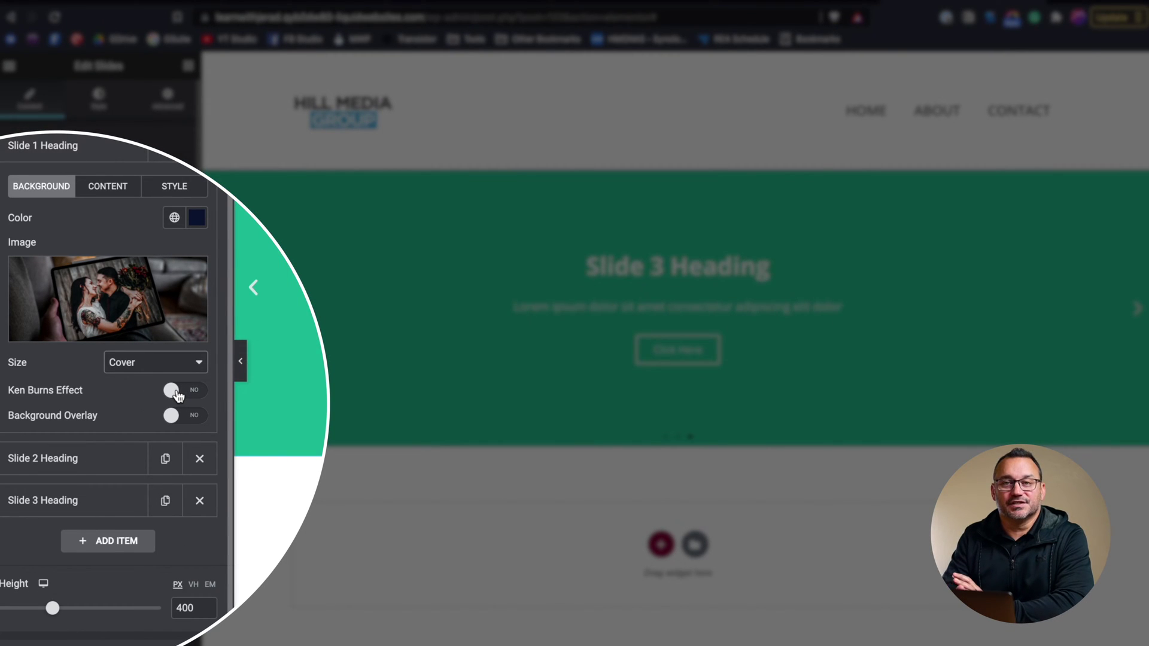
# Turn on the Ken Burns effect for Slide 1 with Zoom Direction set to In.
pyautogui.click(175, 390)
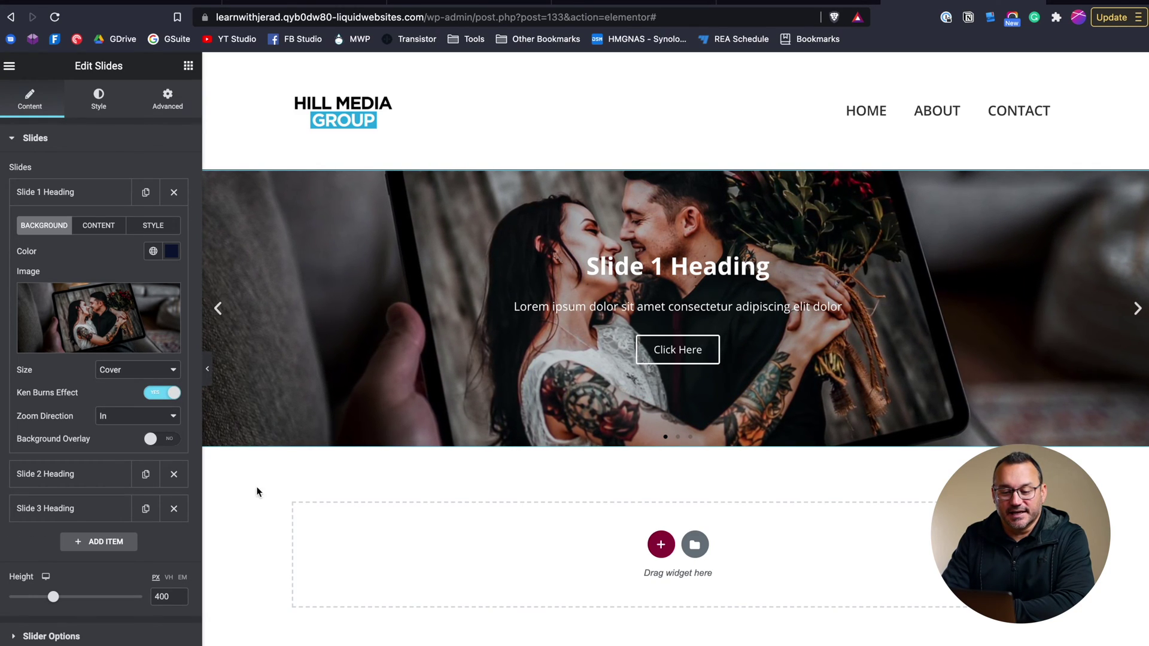
pyautogui.click(128, 417)
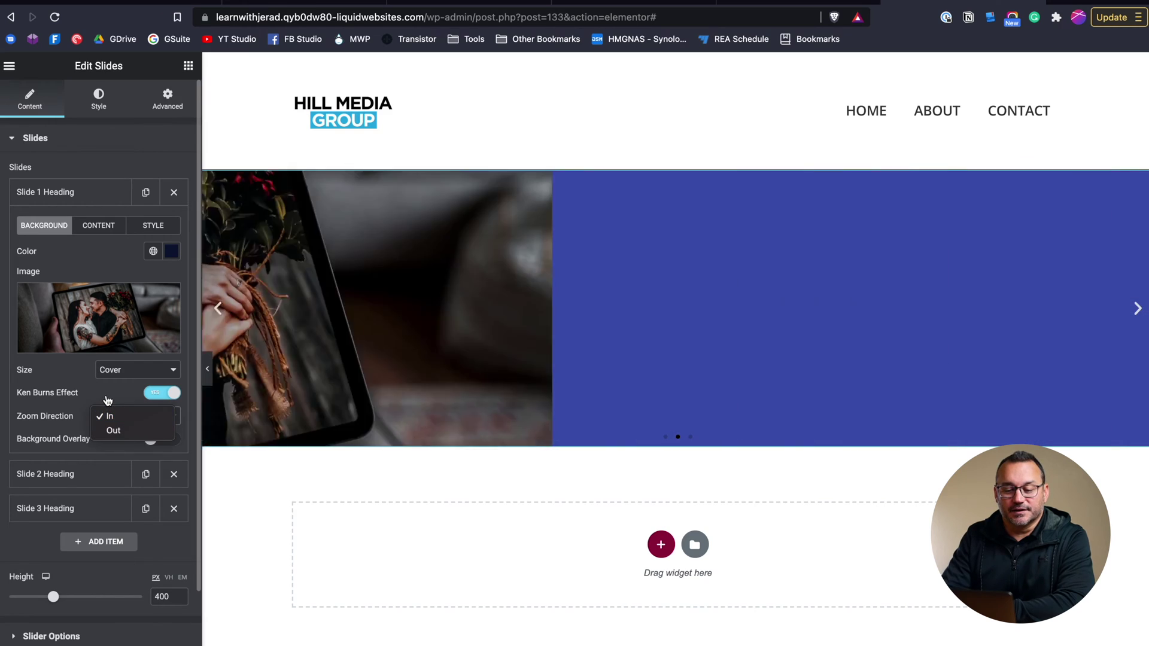
pyautogui.click(64, 419)
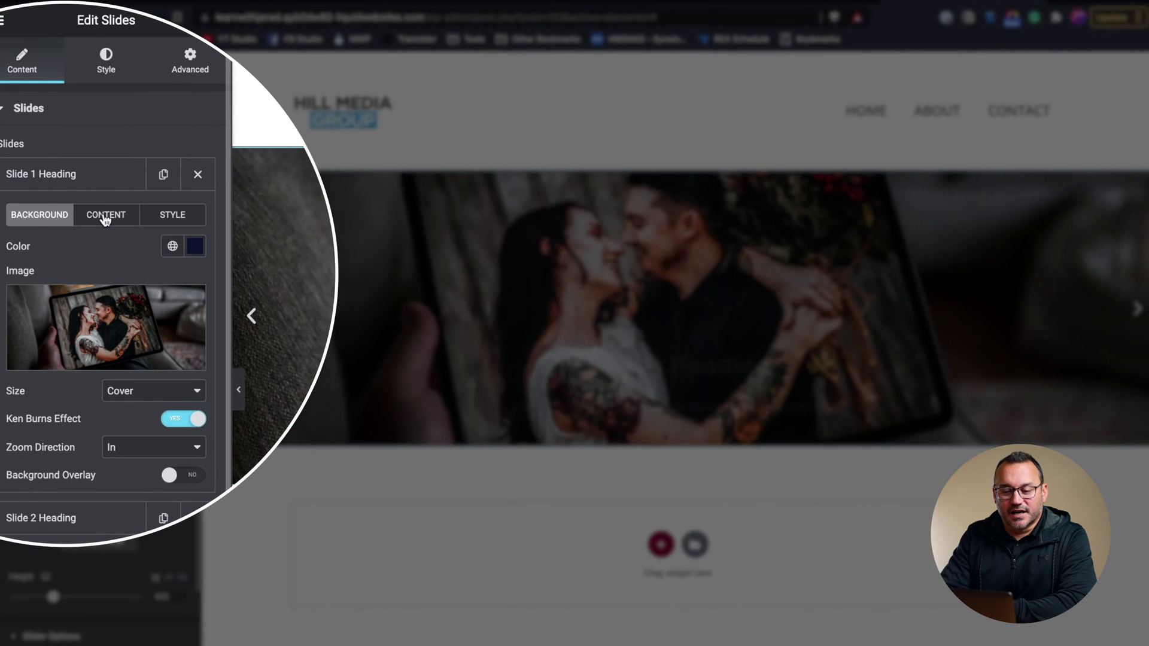
# Set Slide 1's title to 'Welcome', description to 'Welcome to our site', and button text to 'Learn More'.
pyautogui.click(97, 230)
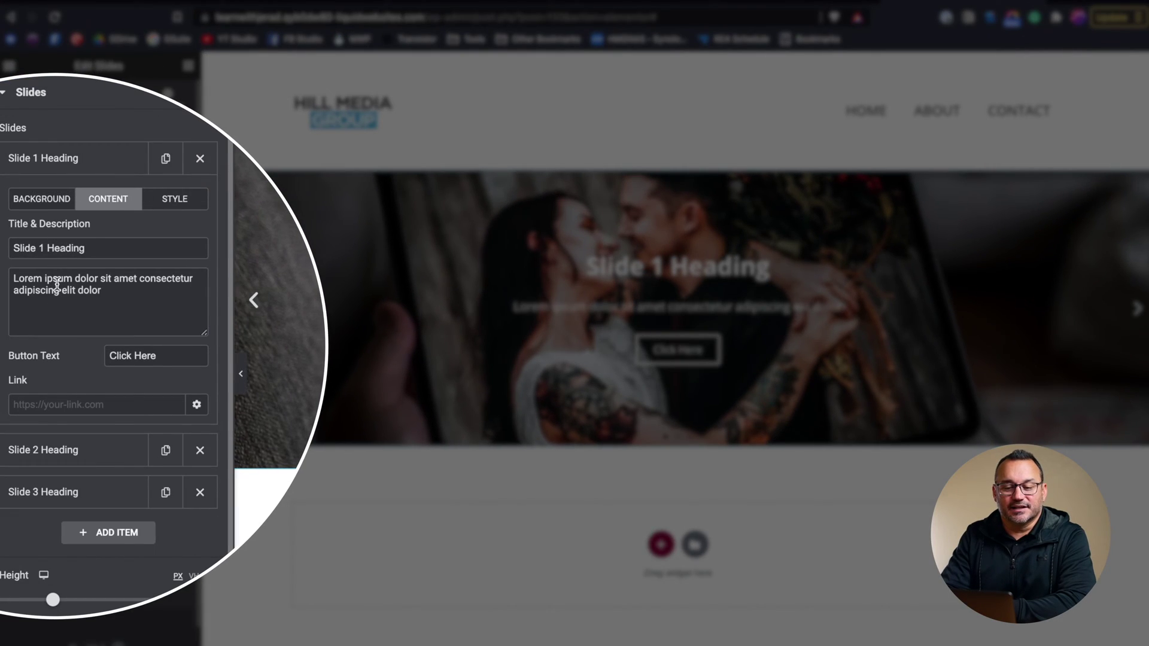
pyautogui.click(90, 254)
pyautogui.press('super+a')
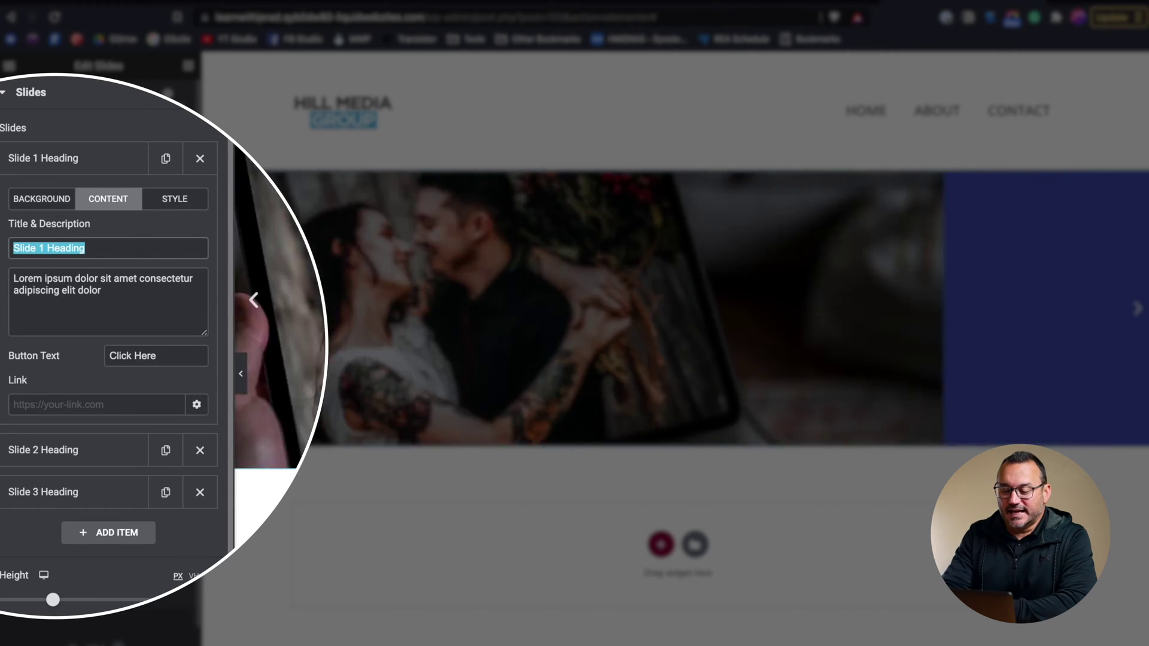
pyautogui.press('BackSpace')
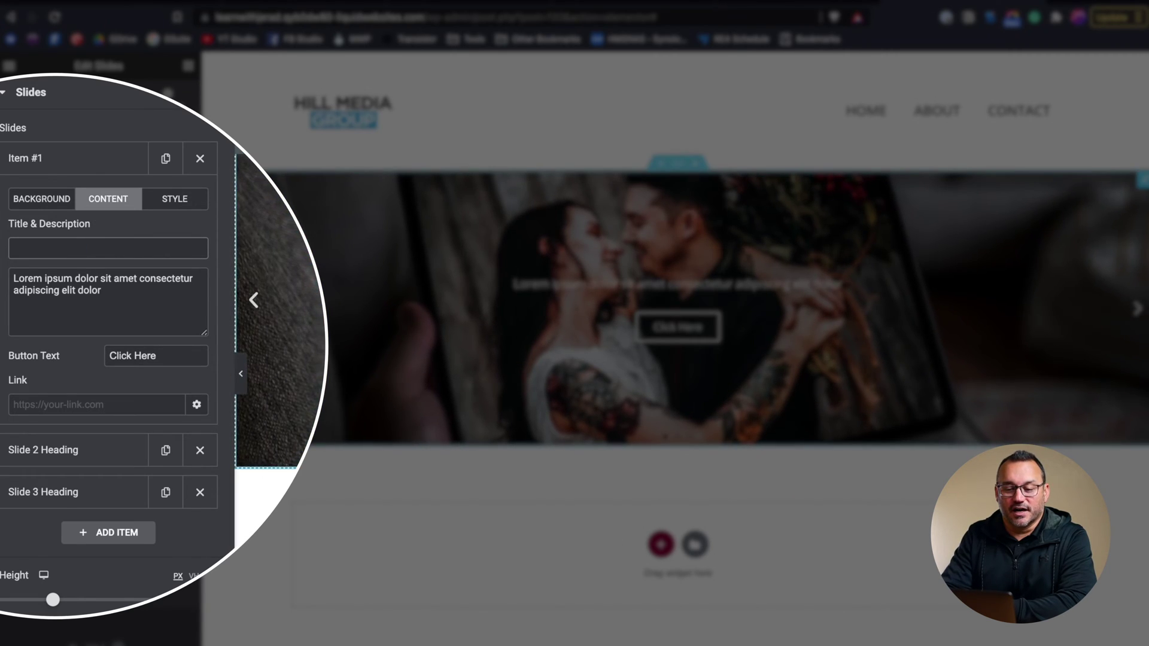
pyautogui.write('Welcome')
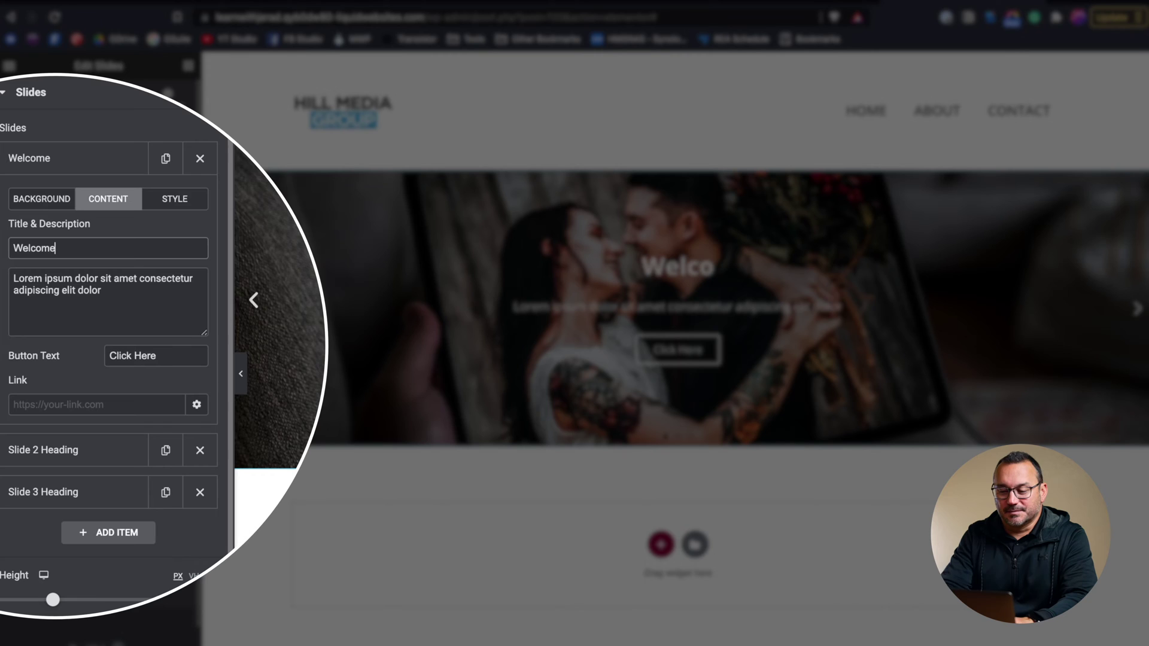
pyautogui.moveTo(146, 293); pyautogui.dragTo(3, 277)
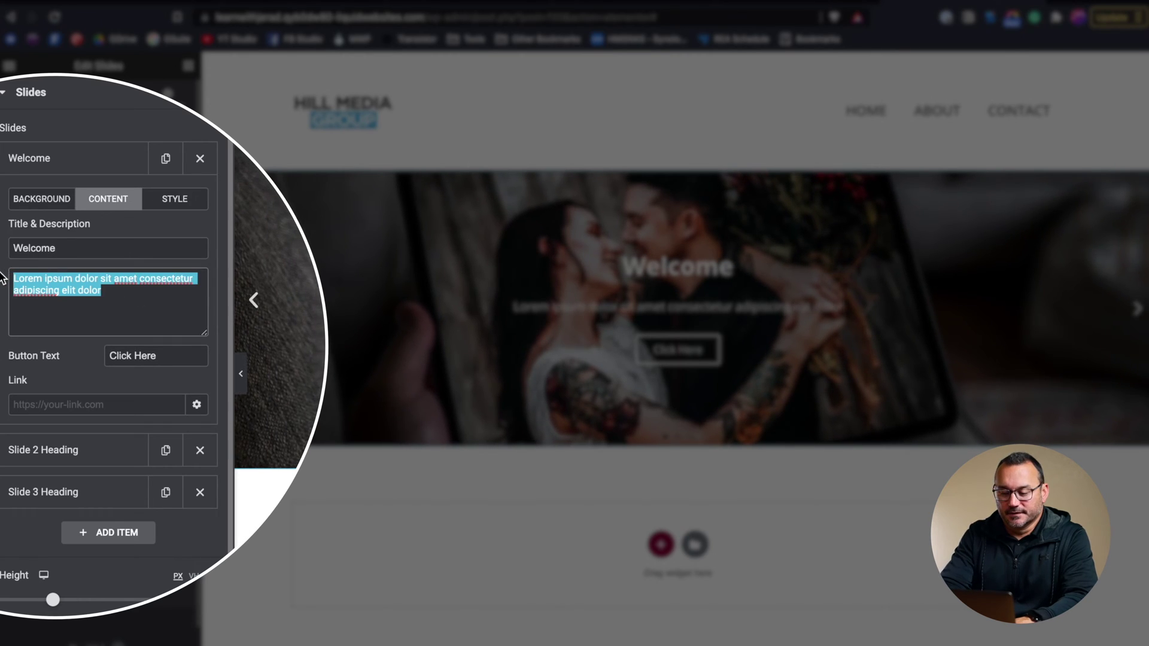
pyautogui.write('Welcome to our site')
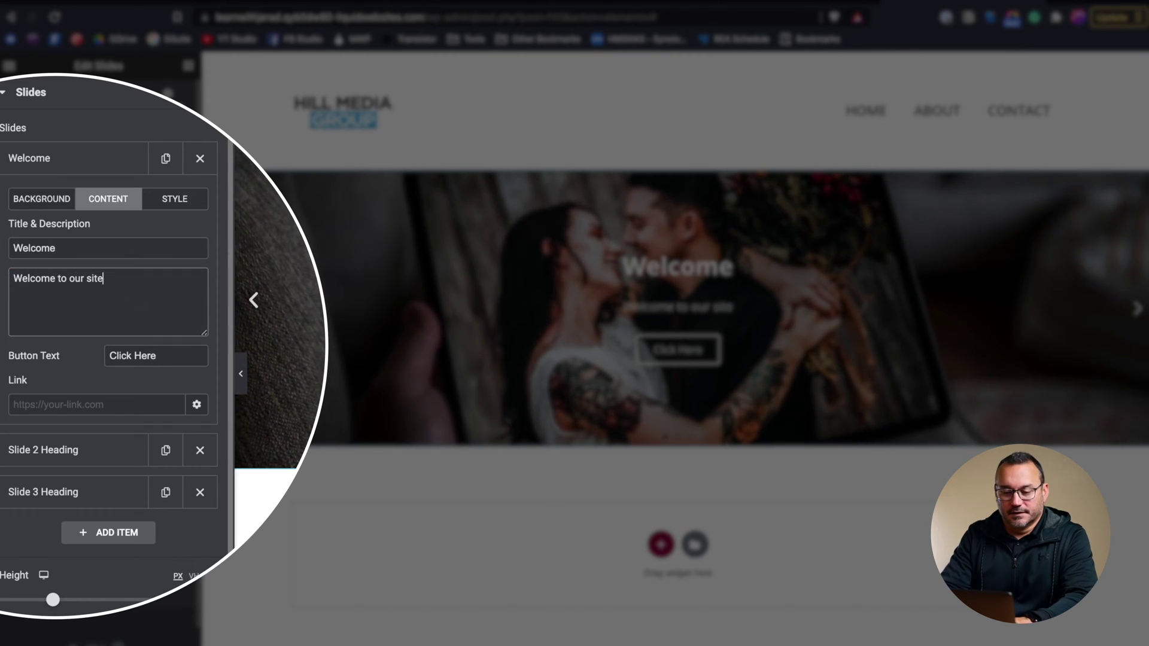
pyautogui.tripleClick(174, 356)
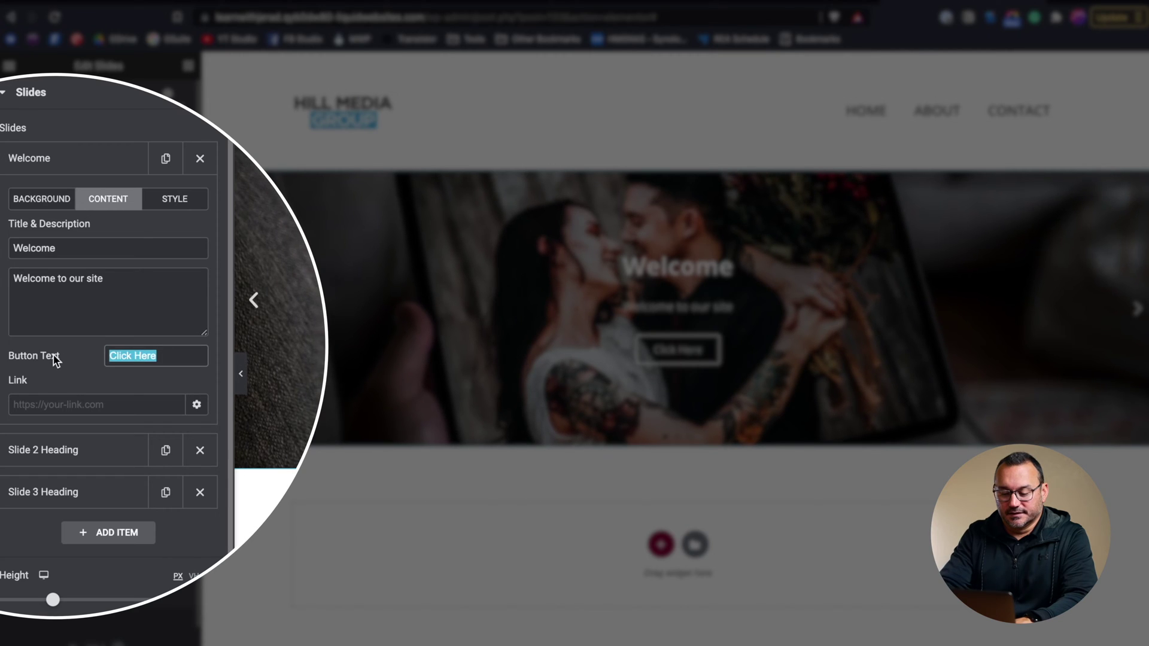
pyautogui.write('Learn More')
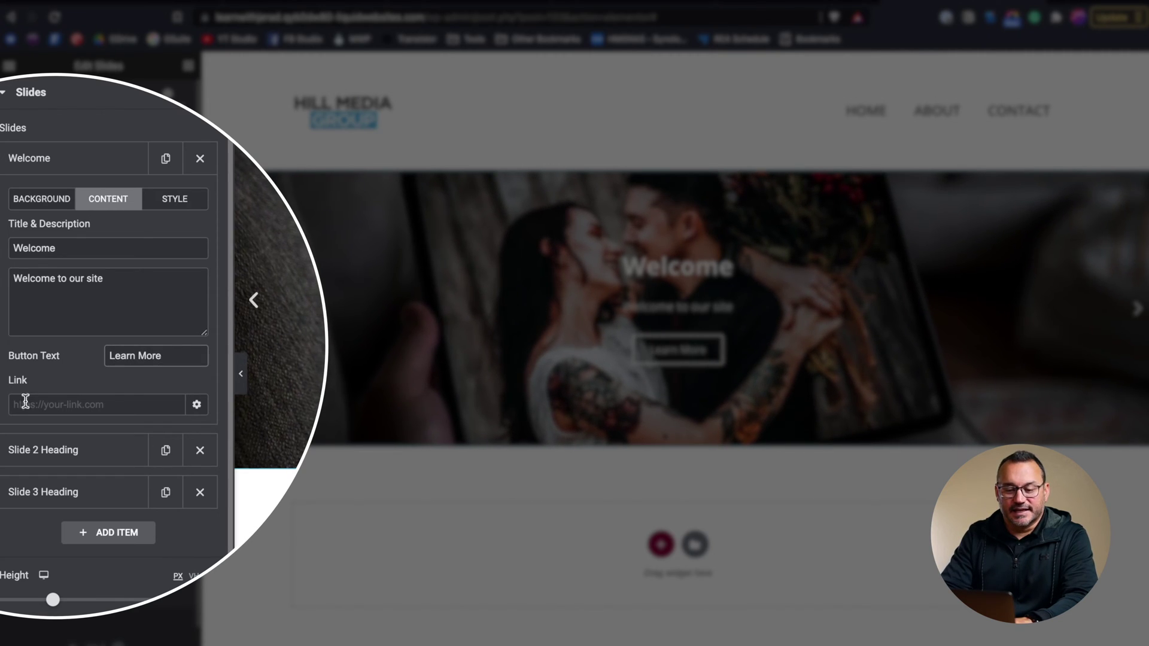
pyautogui.click(25, 402)
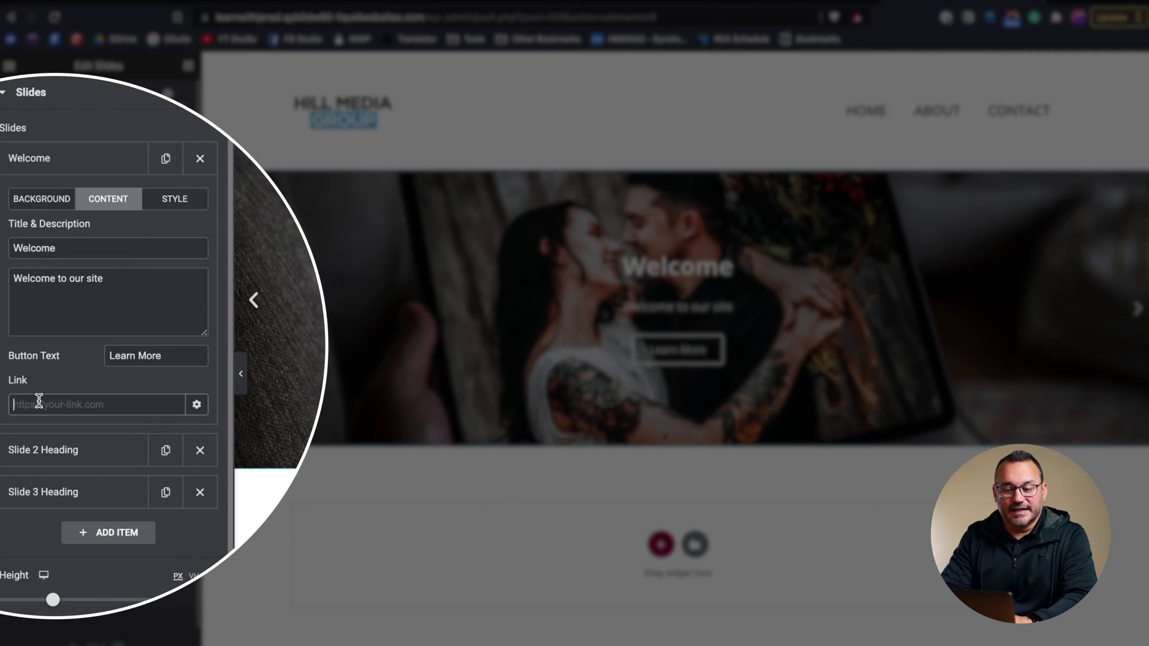
pyautogui.click(190, 202)
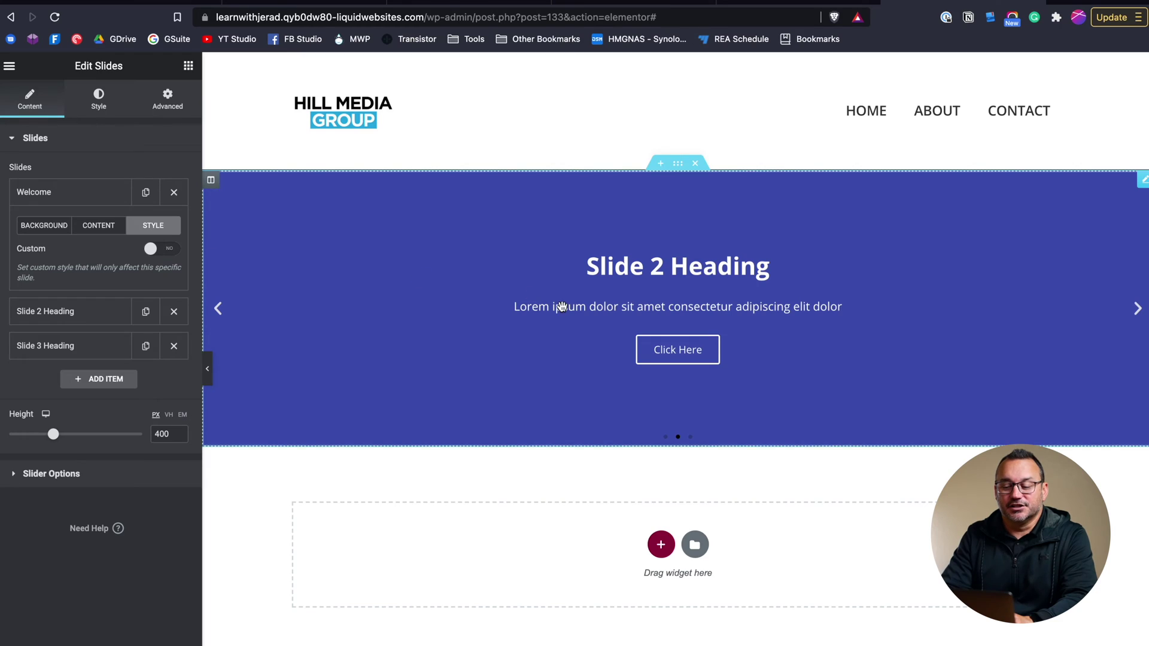
pyautogui.click(665, 439)
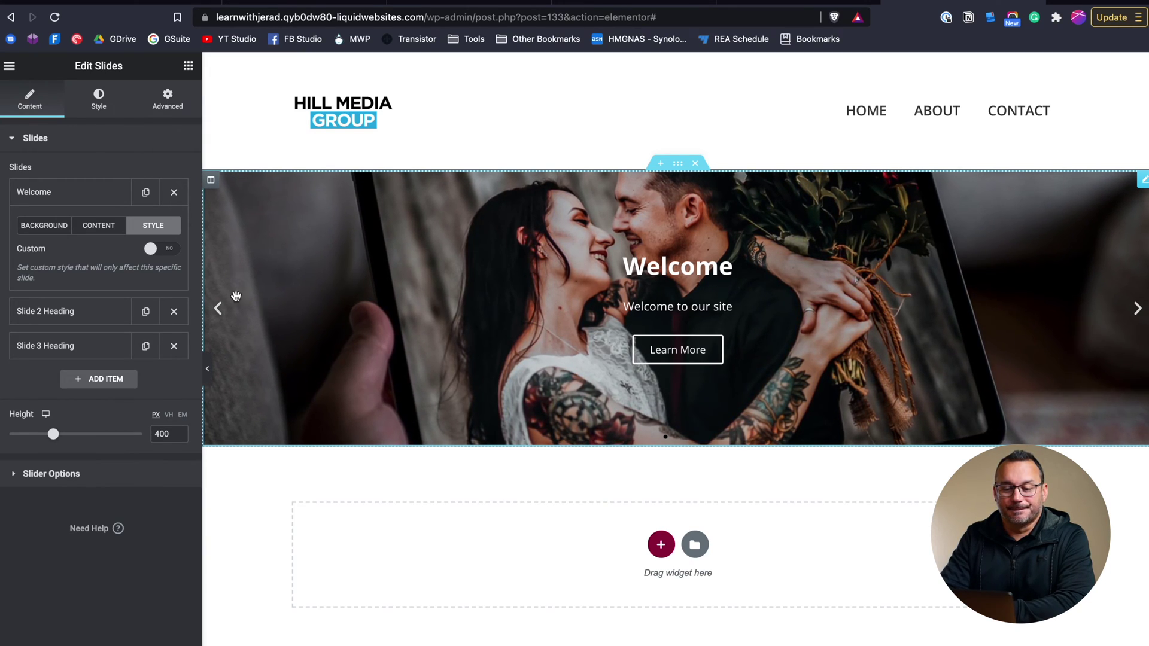
pyautogui.click(44, 226)
pyautogui.moveTo(119, 310)
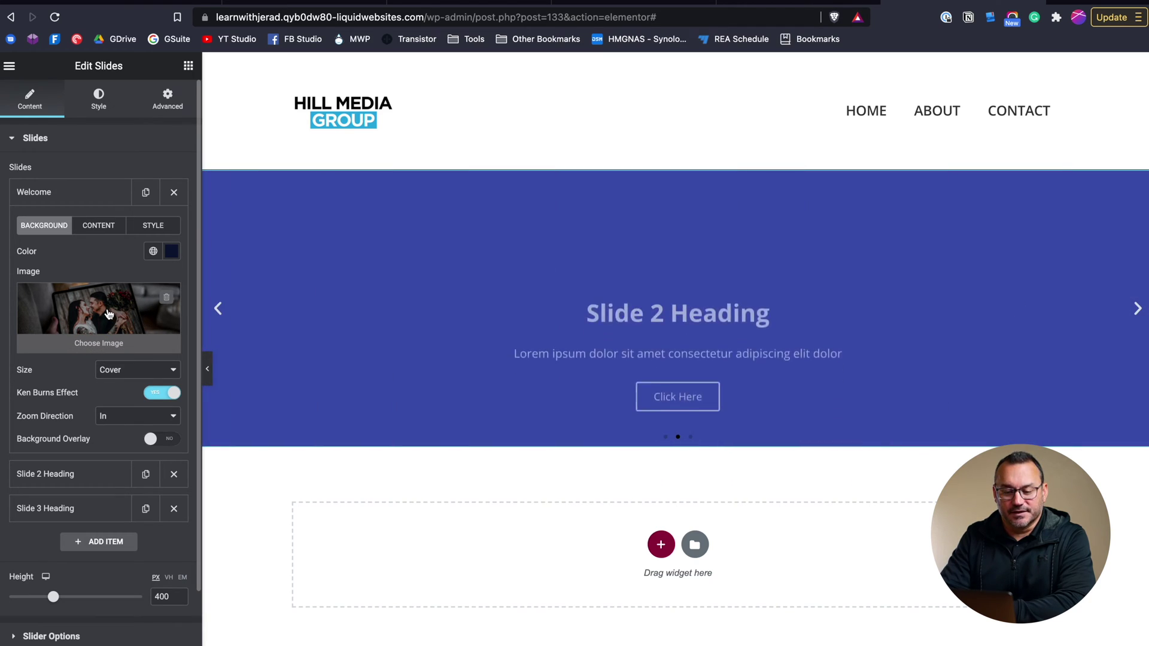
pyautogui.scroll(-1, 113, 314)
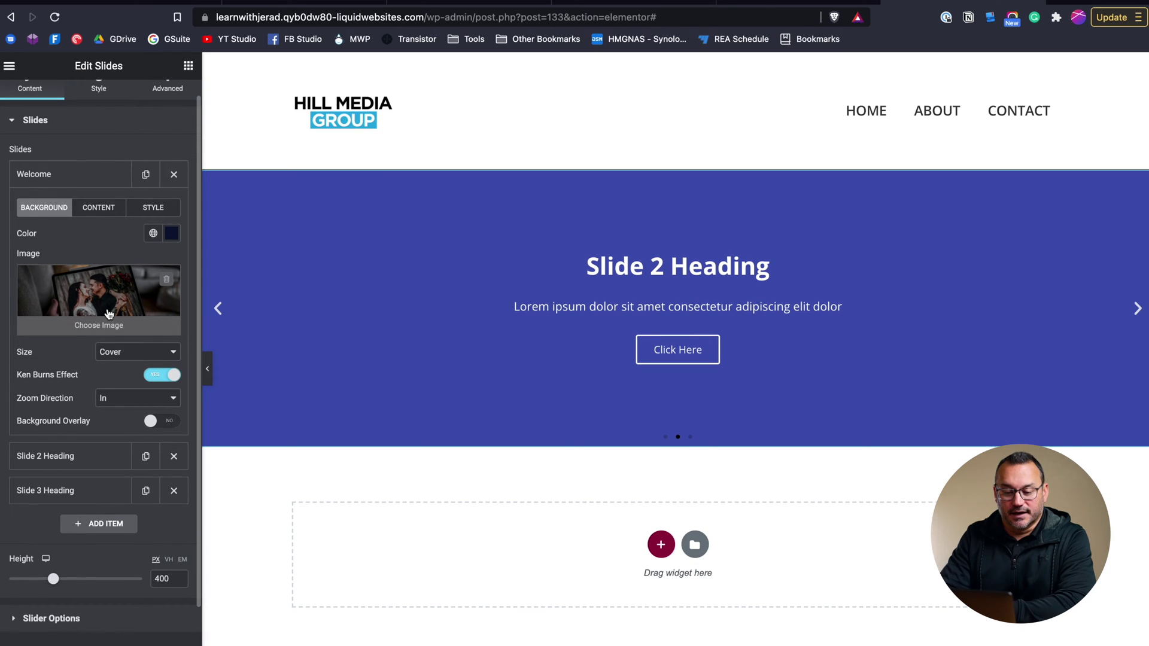
pyautogui.scroll(-2, 108, 313)
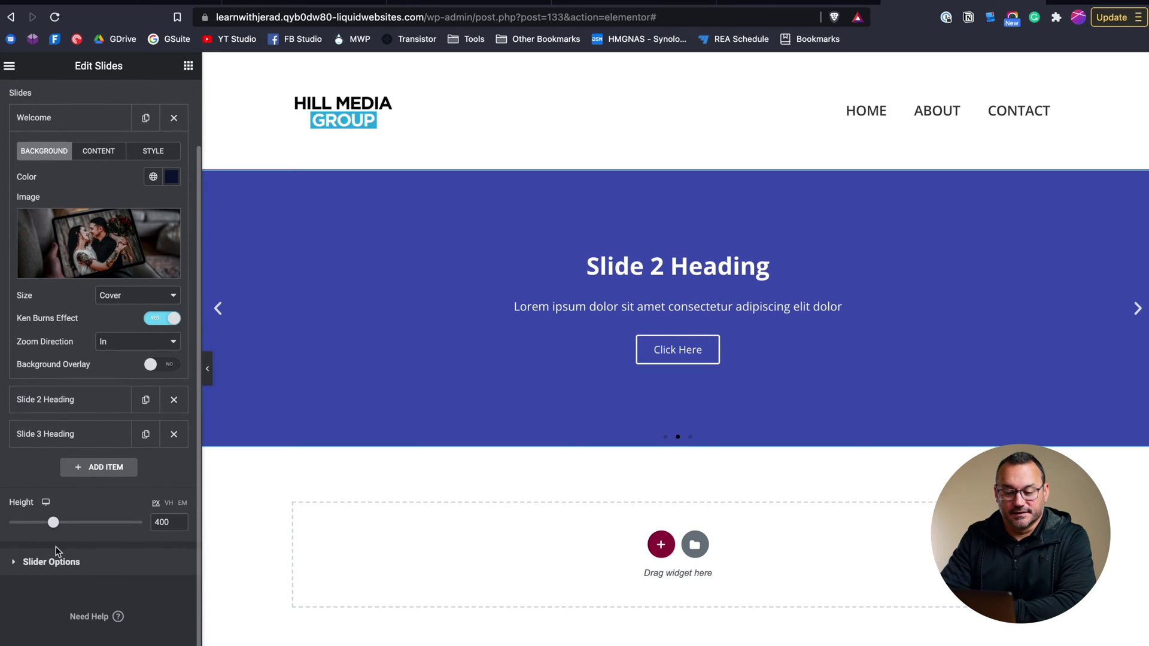
pyautogui.click(45, 574)
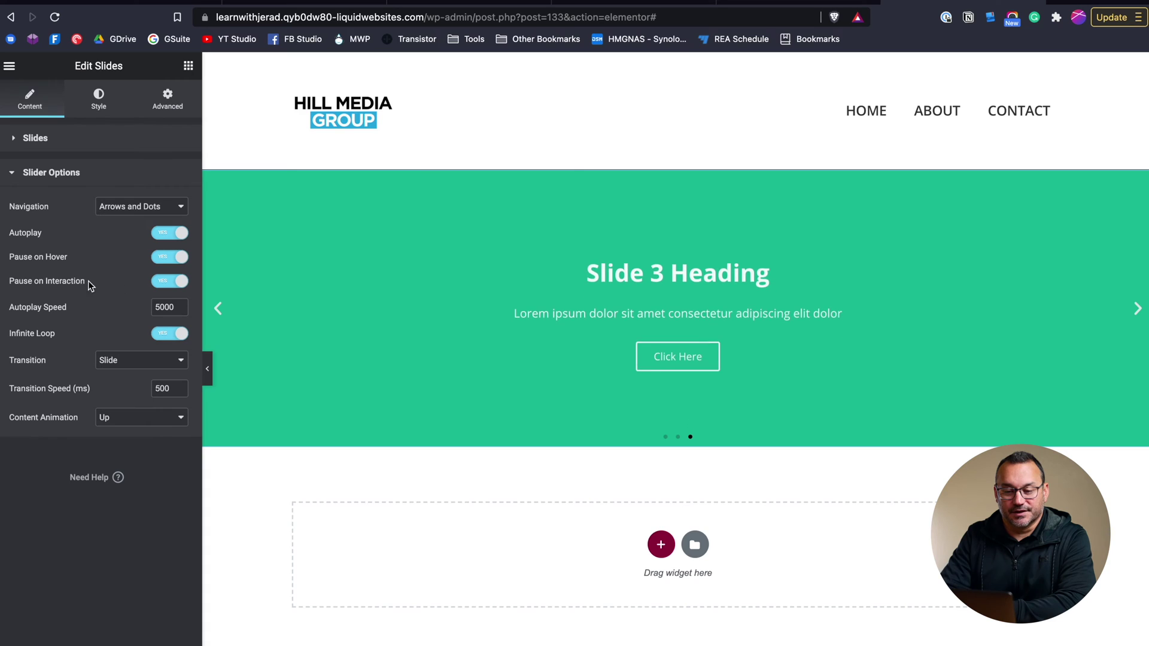
pyautogui.click(33, 140)
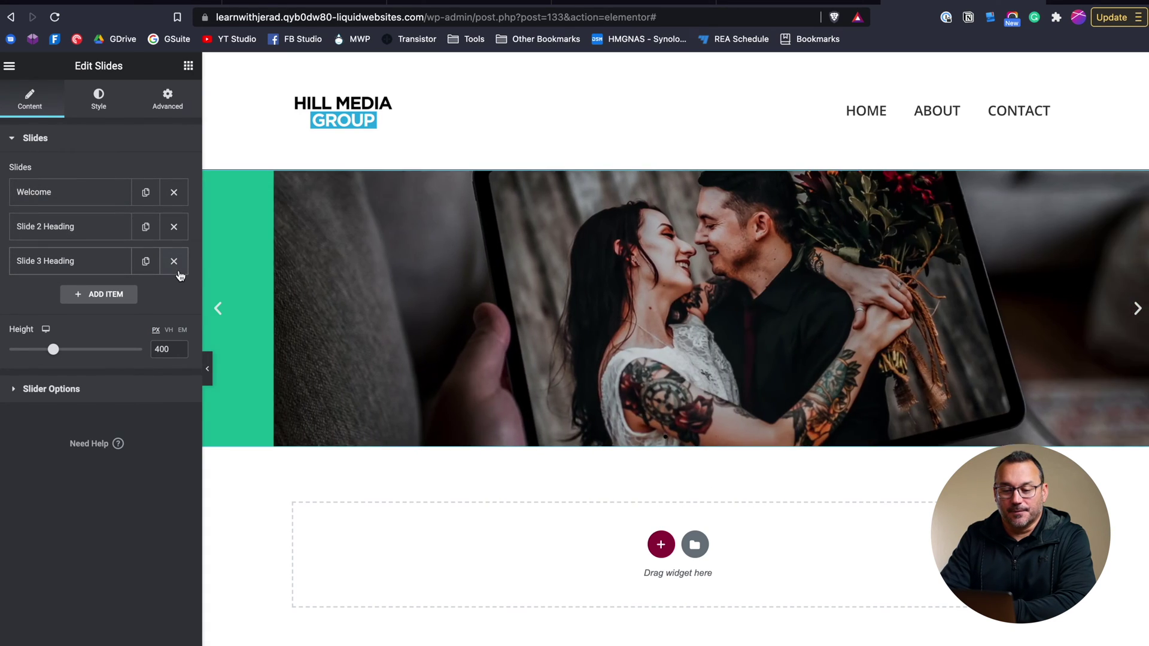
# Delete Slide 3 and upload DSC08661.jpeg as Slide 2's background image.
pyautogui.click(173, 261)
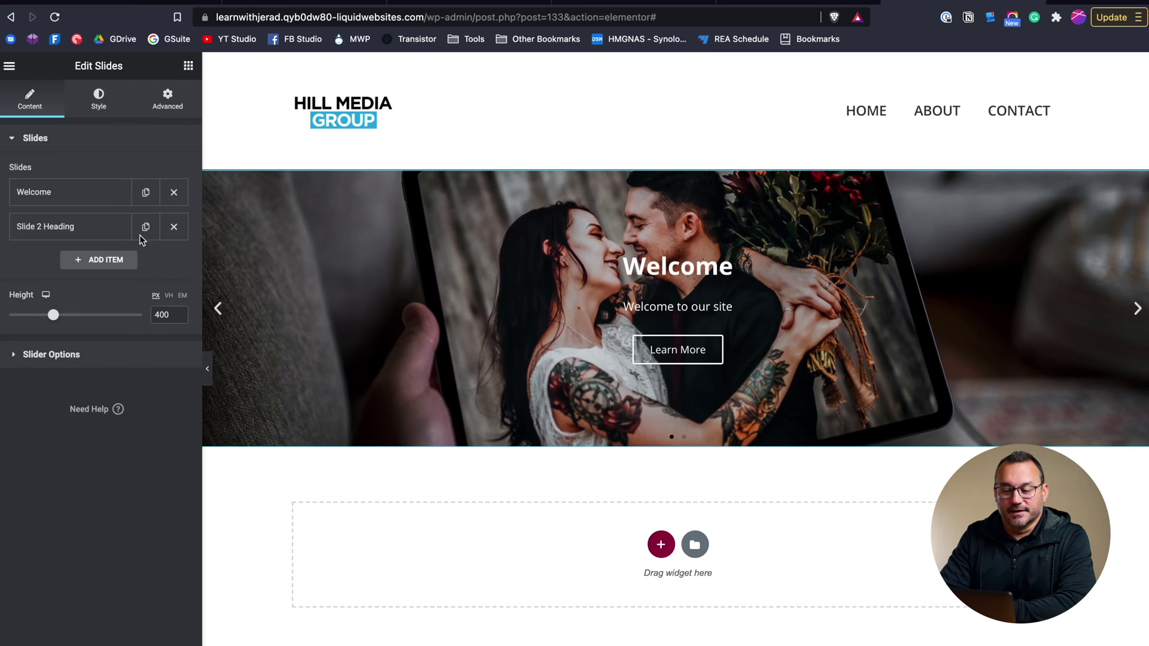
pyautogui.click(89, 230)
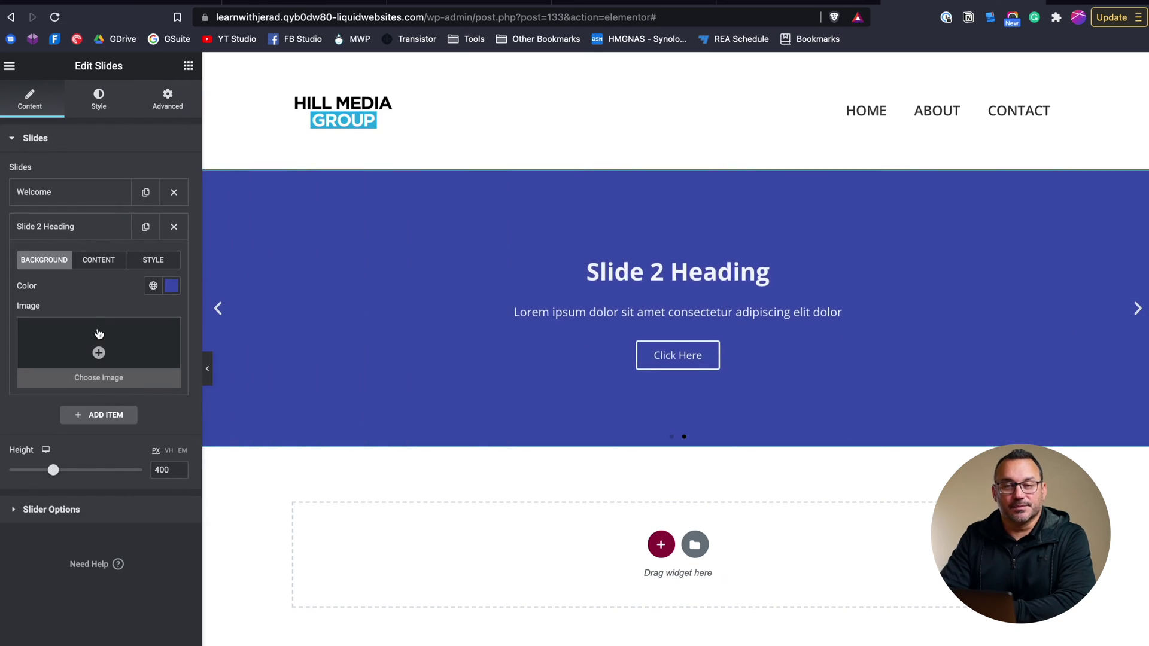
pyautogui.click(96, 347)
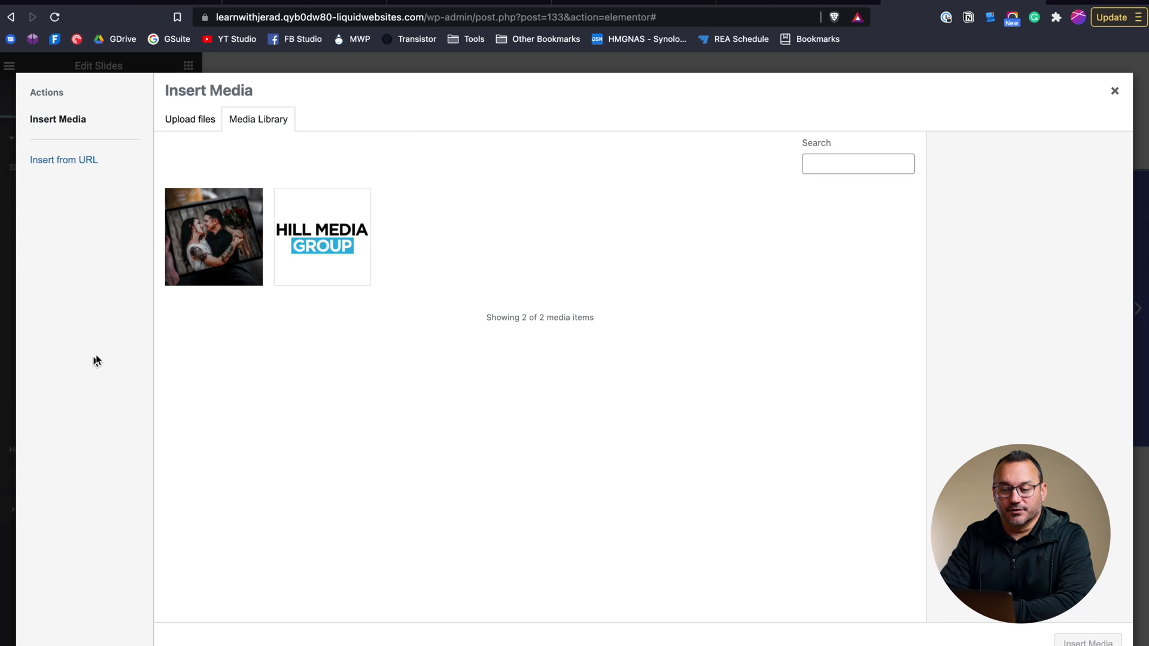
pyautogui.click(203, 125)
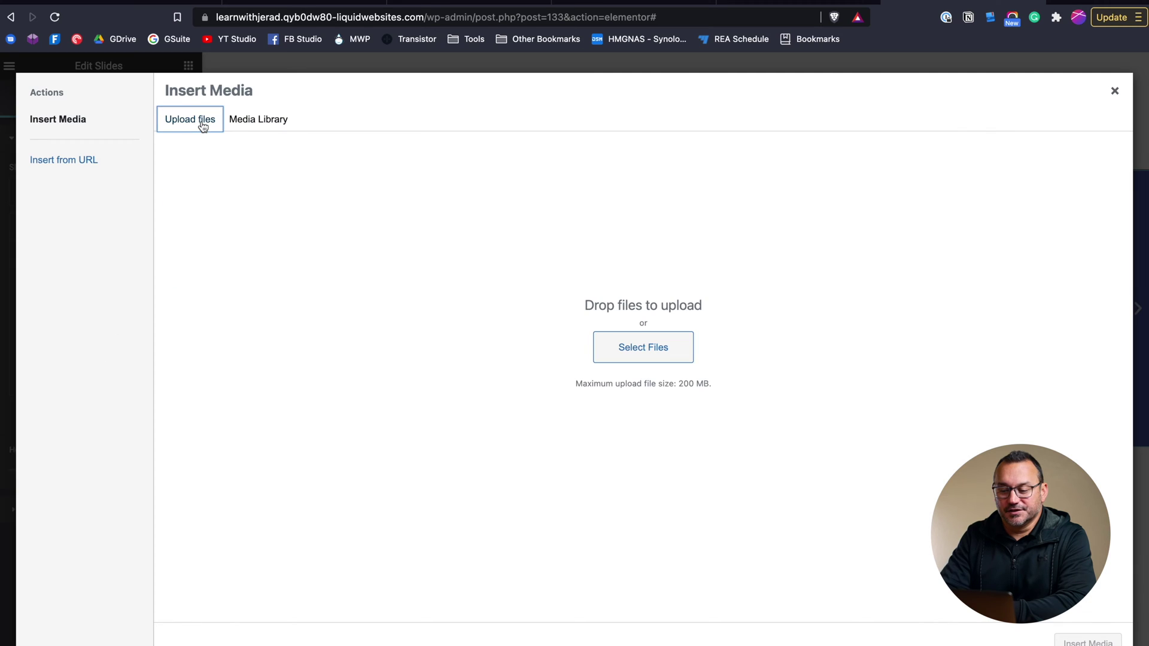
pyautogui.click(631, 350)
pyautogui.scroll(-5, 511, 338)
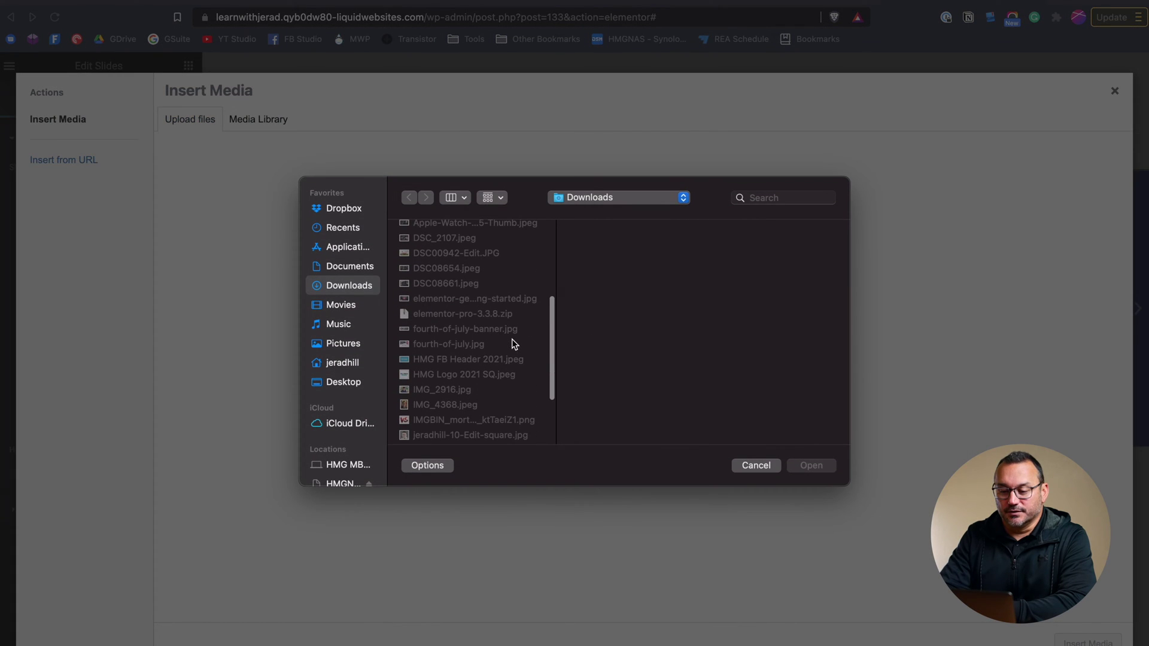
pyautogui.click(468, 282)
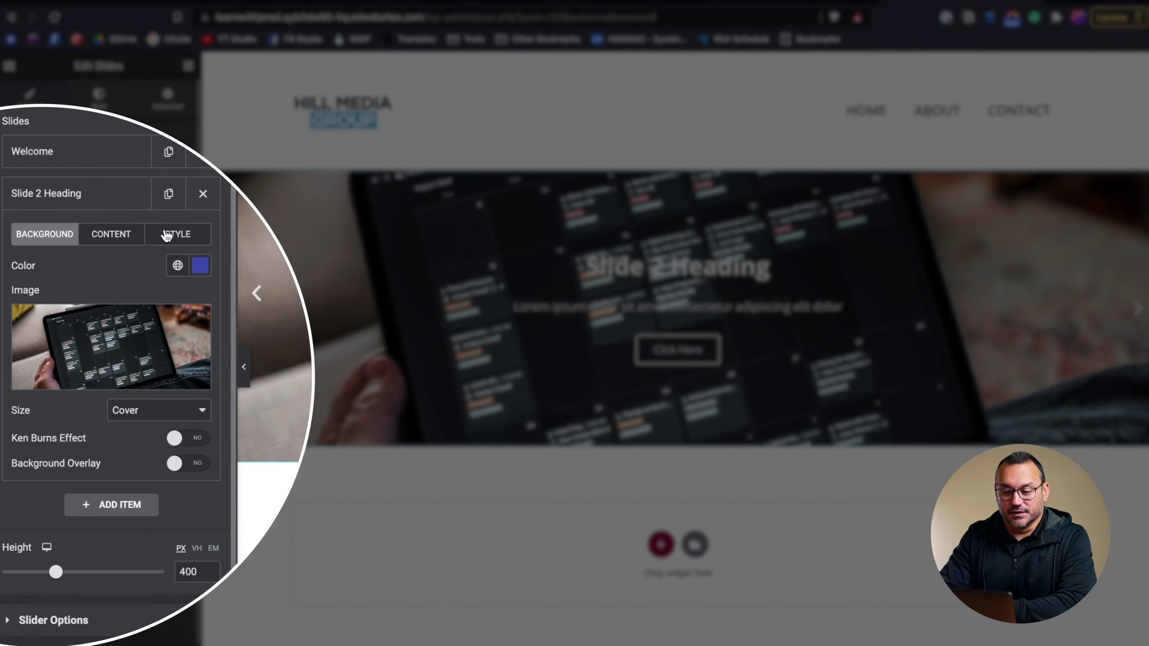
pyautogui.click(173, 235)
# Give Slide 2 a custom black text shadow with blur 10, horizontal -2, and vertical -3.
pyautogui.click(180, 266)
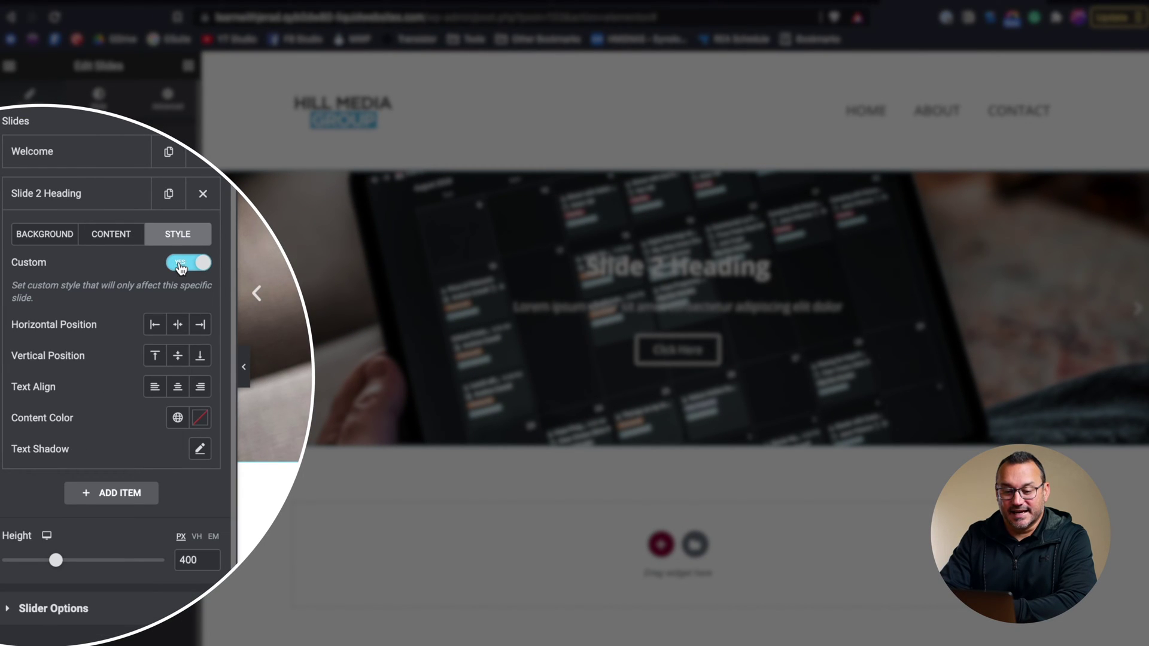
pyautogui.click(201, 450)
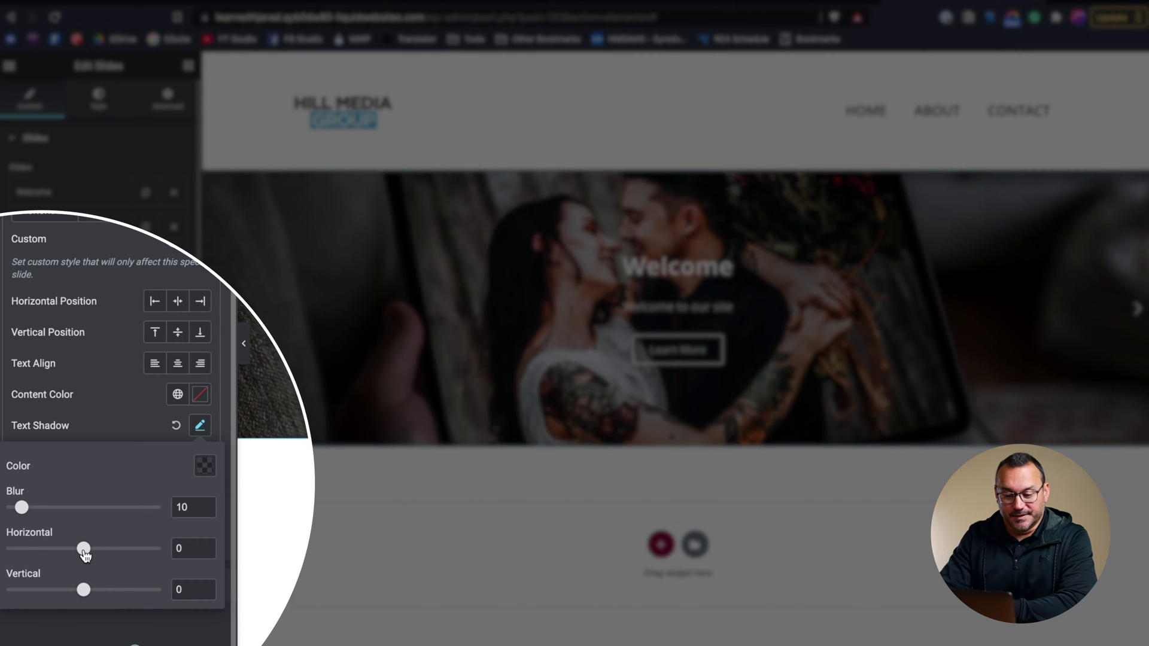
pyautogui.moveTo(84, 549); pyautogui.dragTo(83, 549)
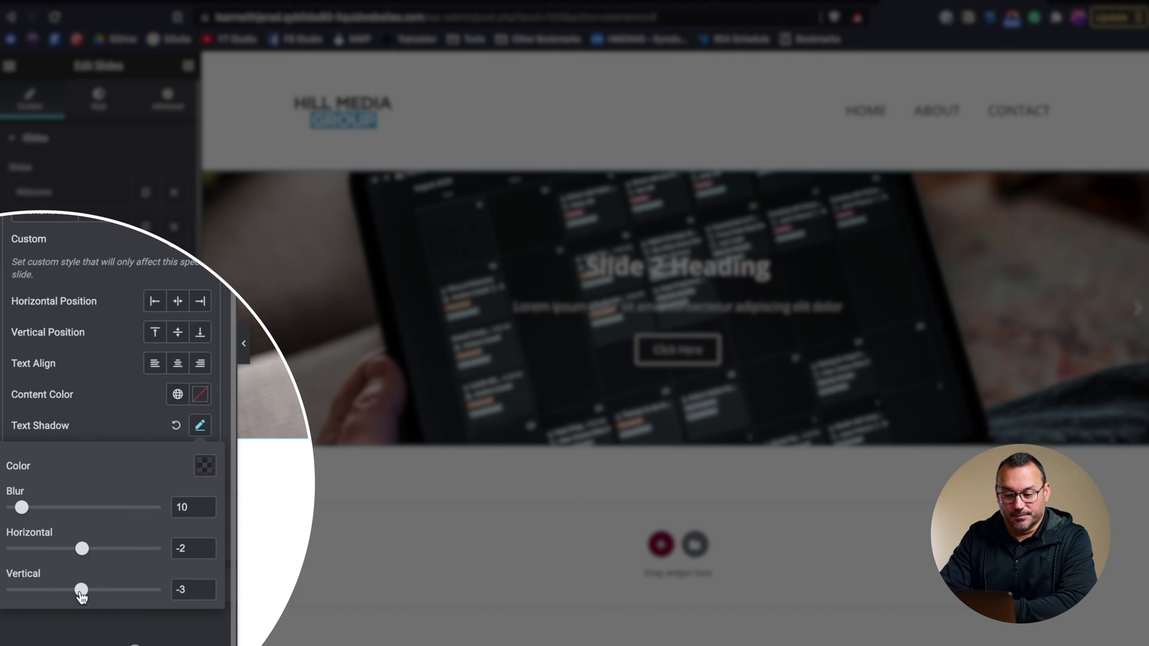
pyautogui.click(205, 466)
pyautogui.tripleClick(119, 424)
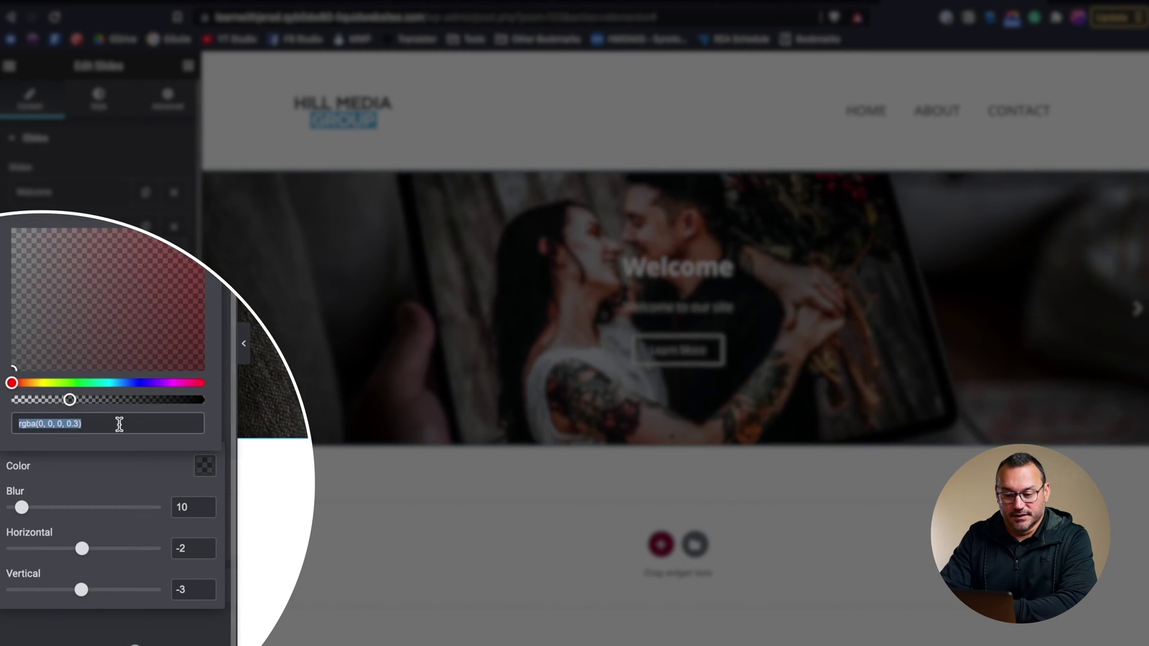
pyautogui.moveTo(70, 400); pyautogui.dragTo(143, 400)
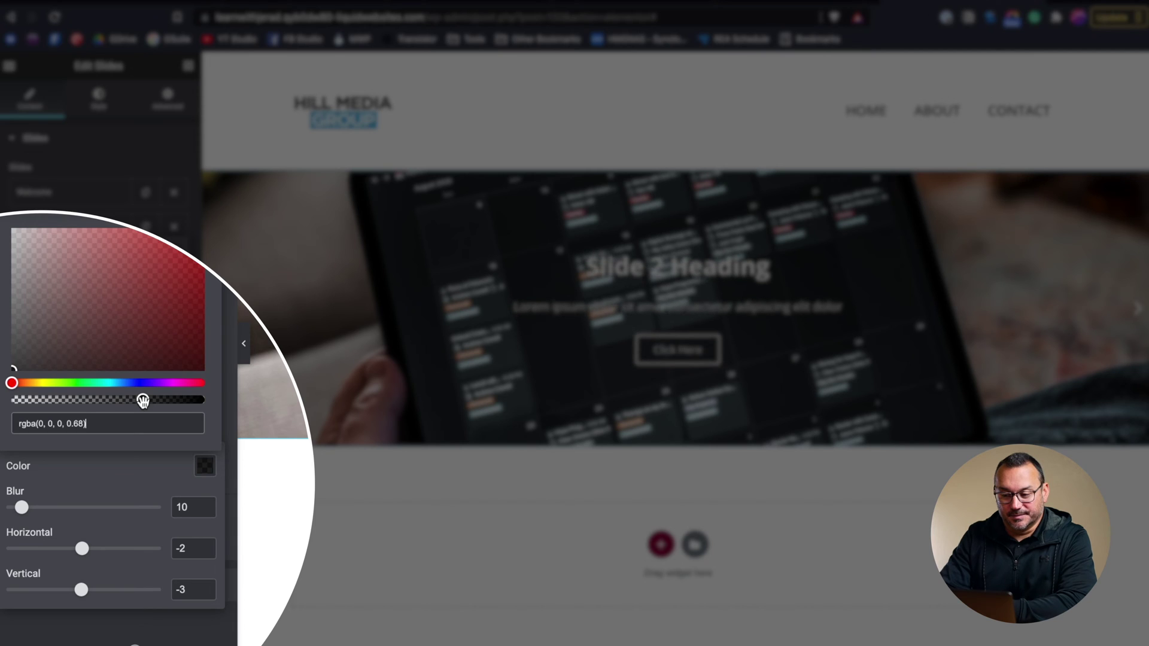
pyautogui.moveTo(143, 401); pyautogui.dragTo(218, 424)
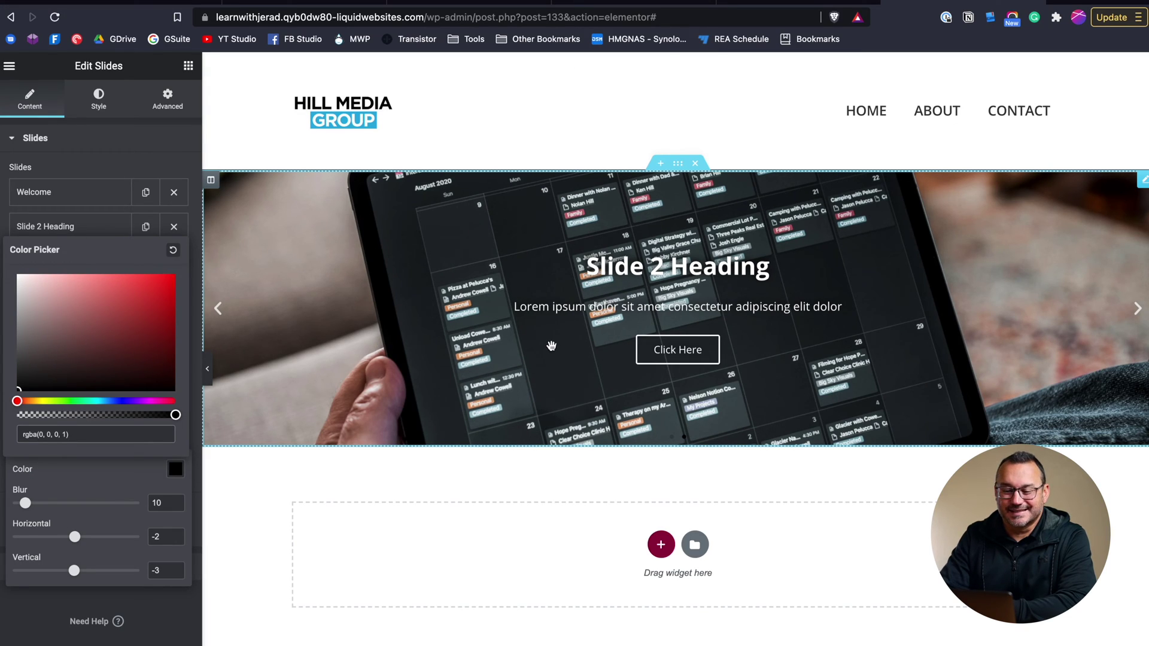
pyautogui.click(94, 231)
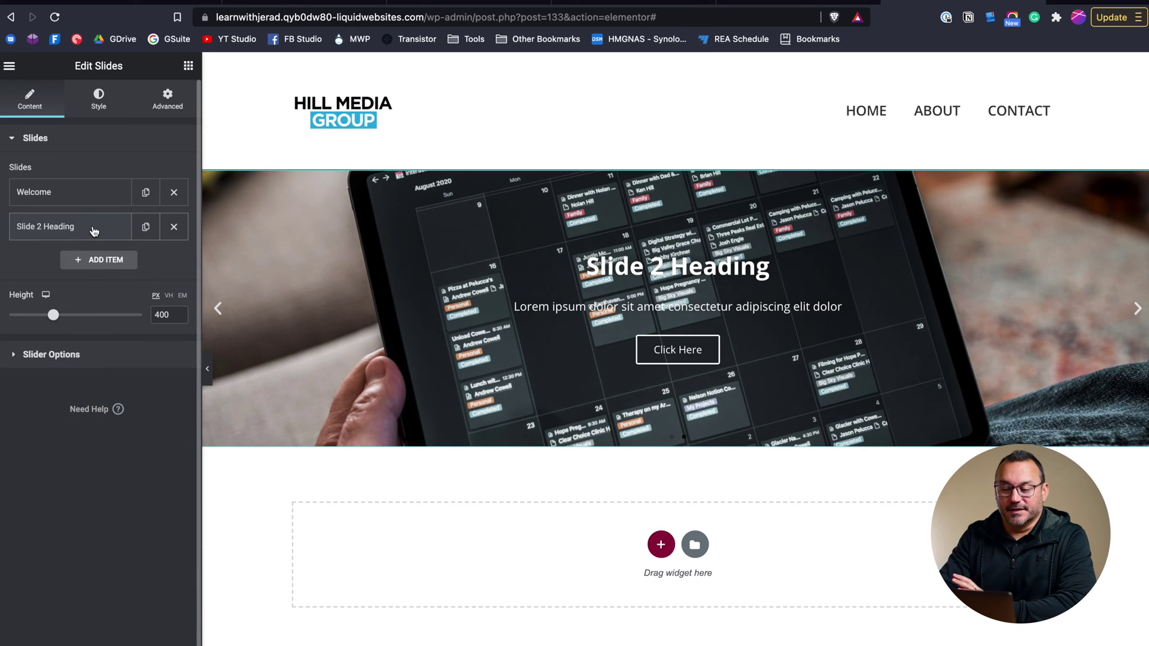
pyautogui.click(108, 234)
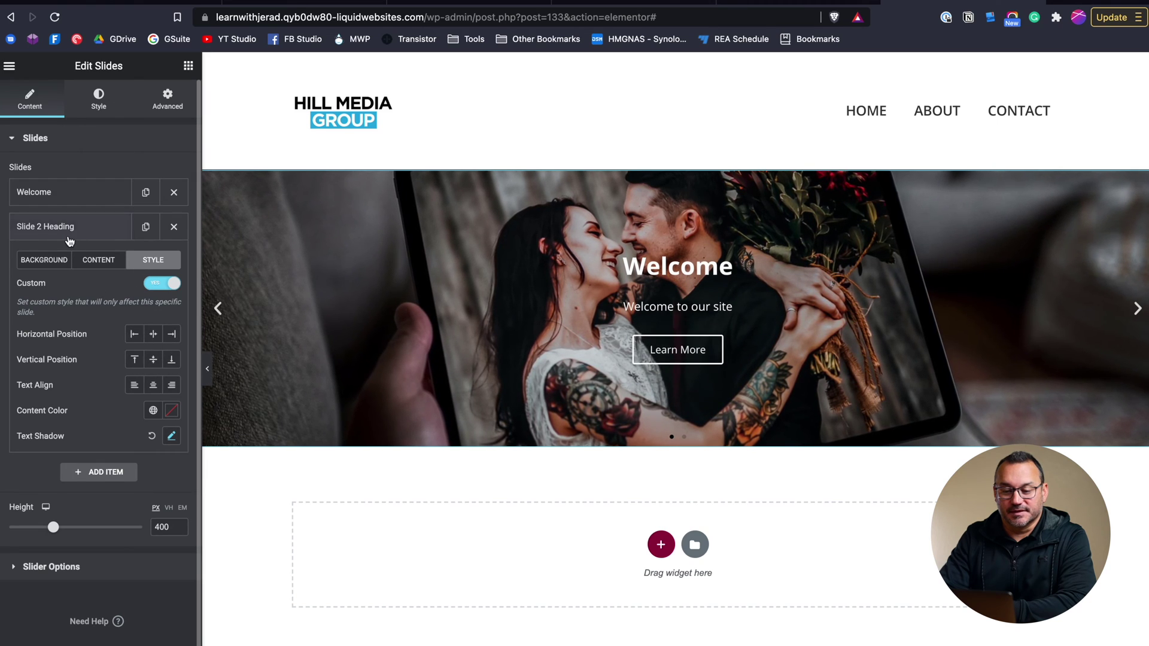
pyautogui.click(70, 232)
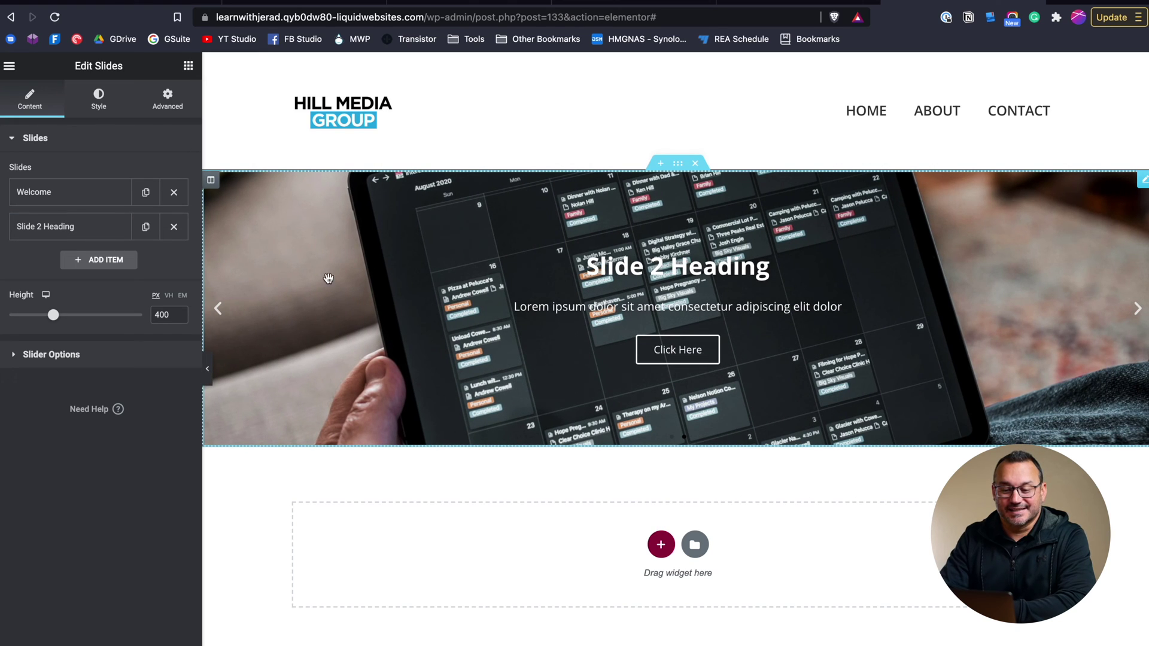
# Give slide 2 the title 'Learn More About Us', description 'This is some sample text' and button 'Learn More'.
pyautogui.click(77, 233)
pyautogui.tripleClick(90, 300)
pyautogui.write('Learn More A')
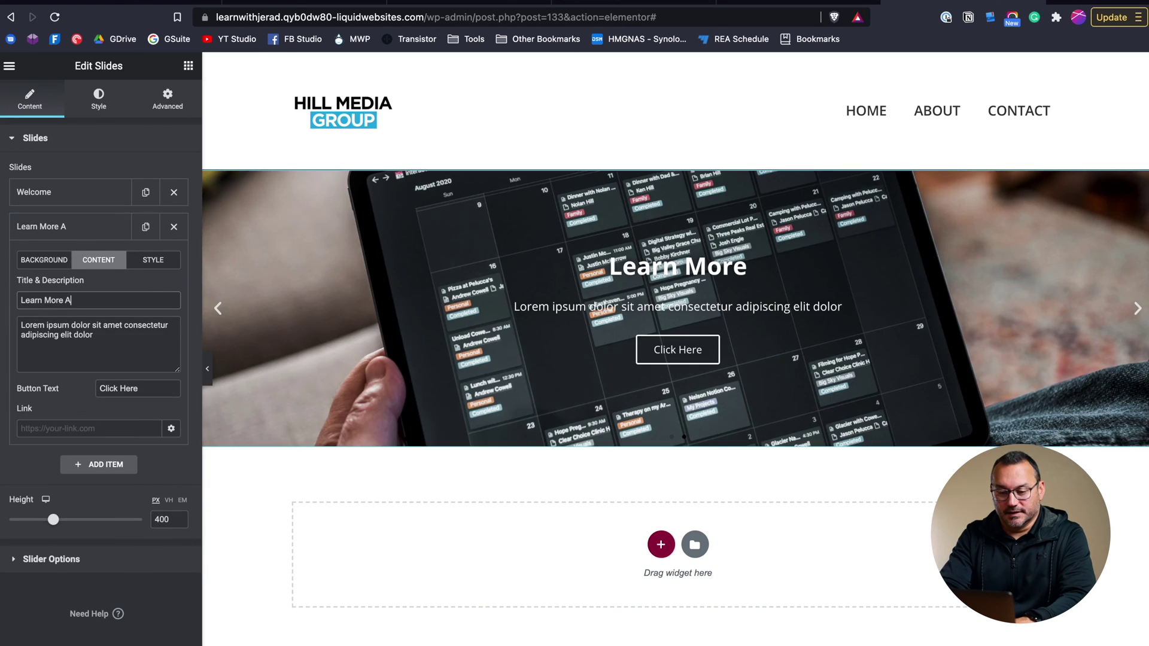
pyautogui.write('bout Us')
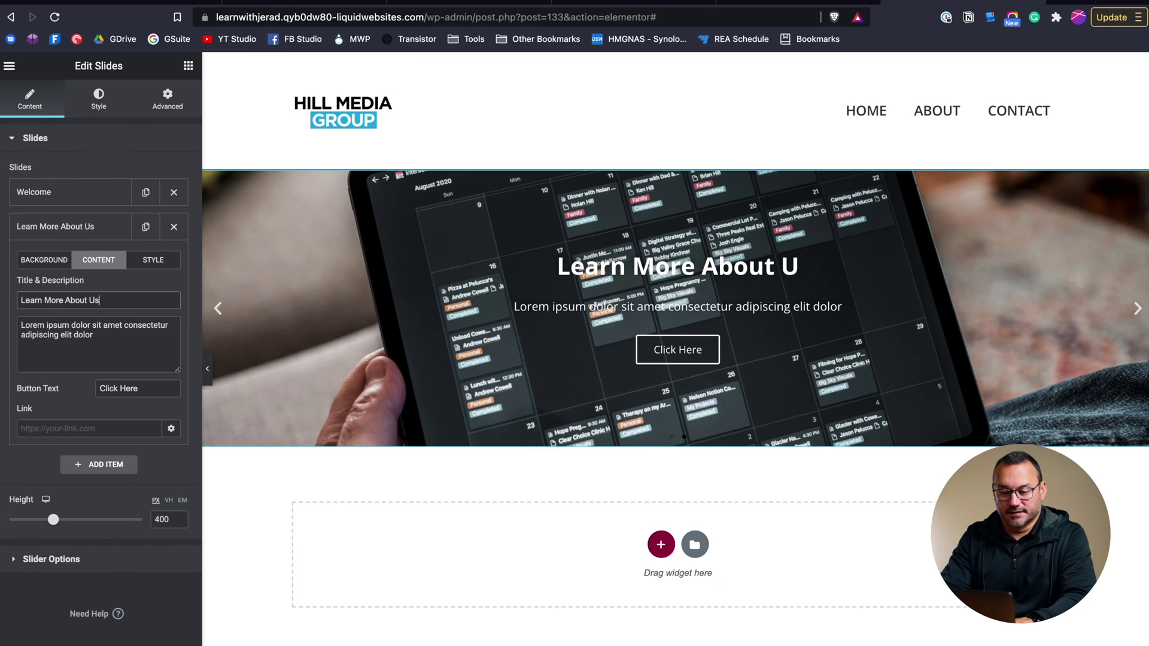
pyautogui.hotkey('ctrl', 'a')
pyautogui.write('This is some sample text')
pyautogui.tripleClick(137, 389)
pyautogui.write('Learn More')
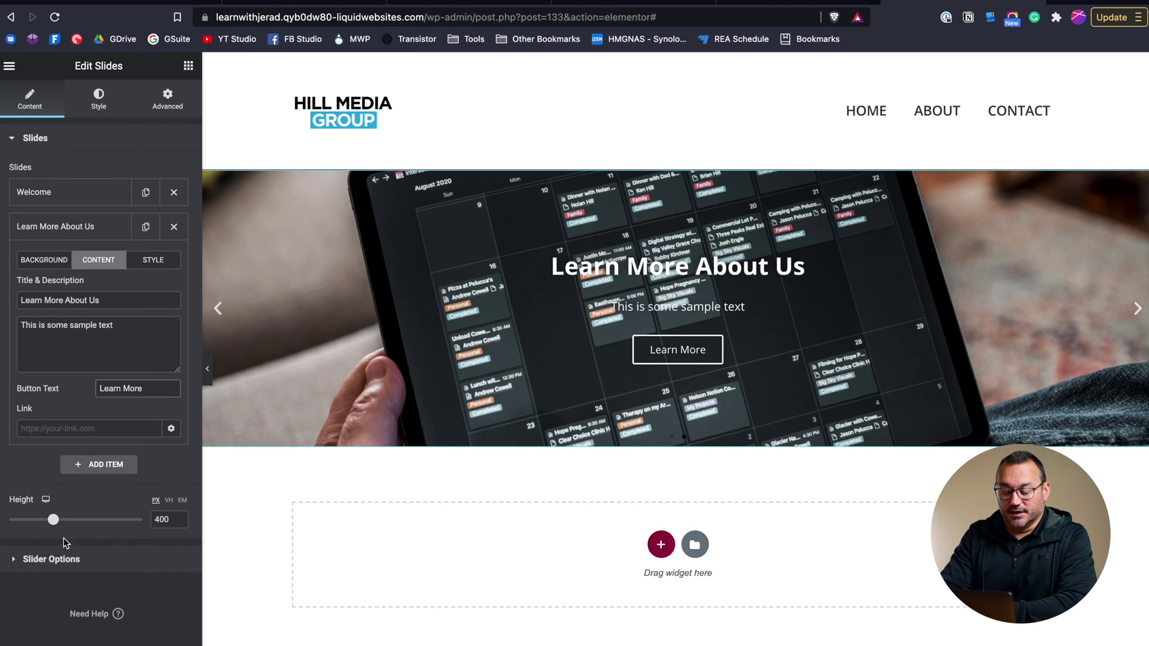
# Set the slider height to 530 px.
pyautogui.click(69, 224)
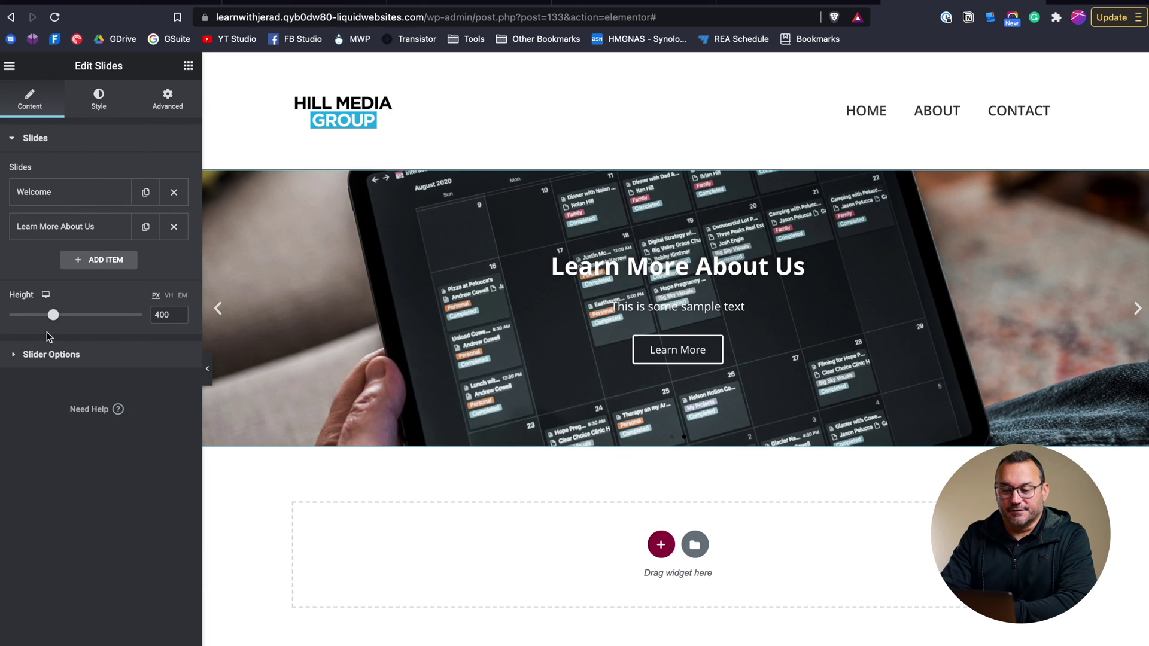
pyautogui.moveTo(54, 317); pyautogui.dragTo(73, 319)
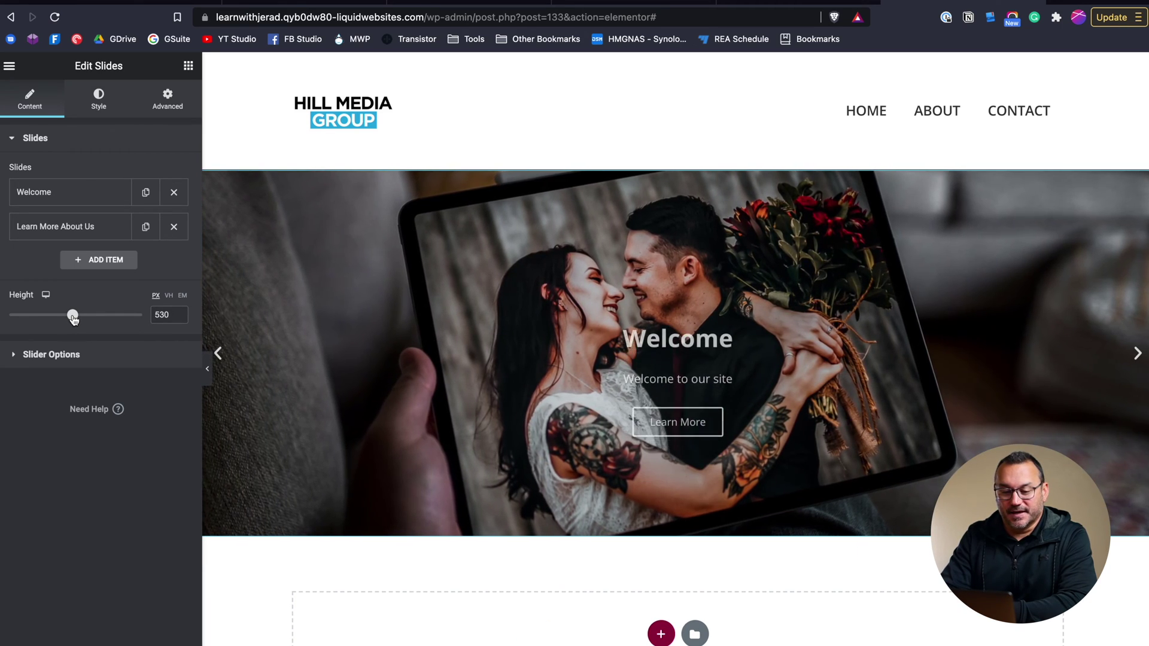
pyautogui.click(95, 354)
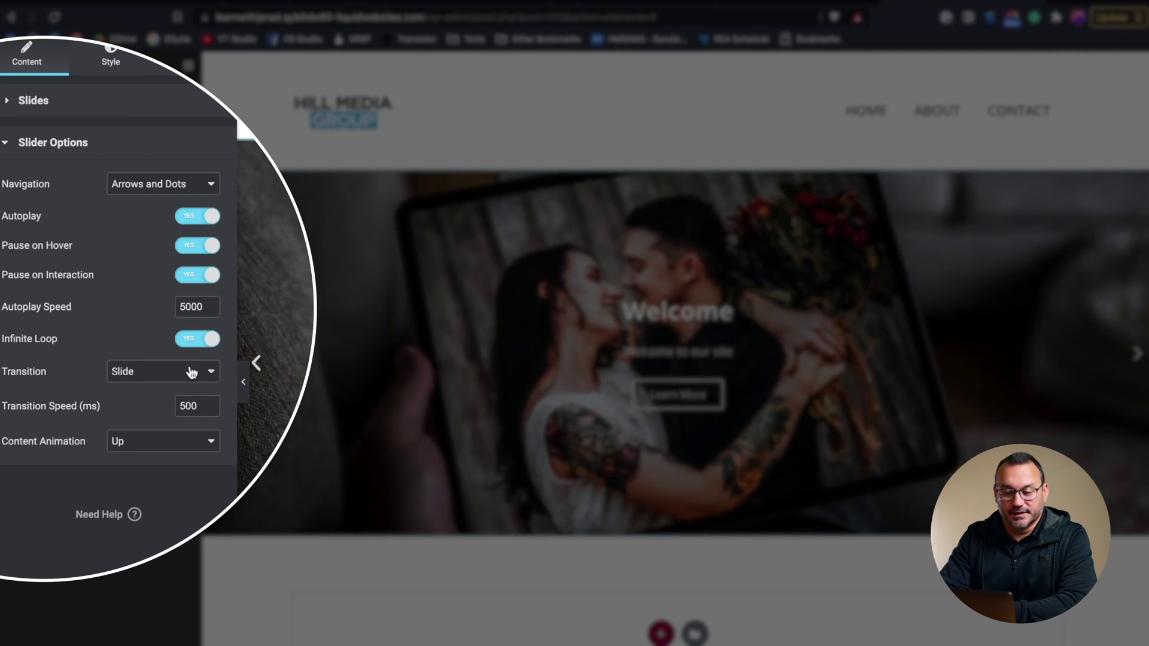
# Change the slider navigation from Arrows and Dots to Dots only.
pyautogui.click(187, 379)
pyautogui.click(68, 351)
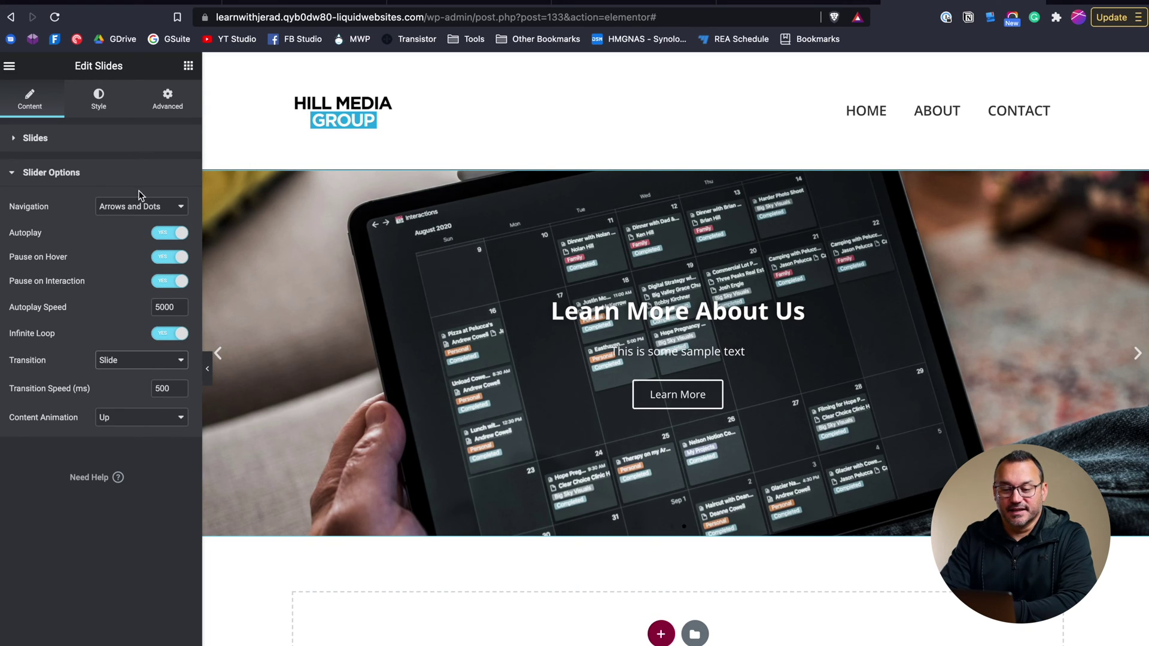
pyautogui.click(131, 213)
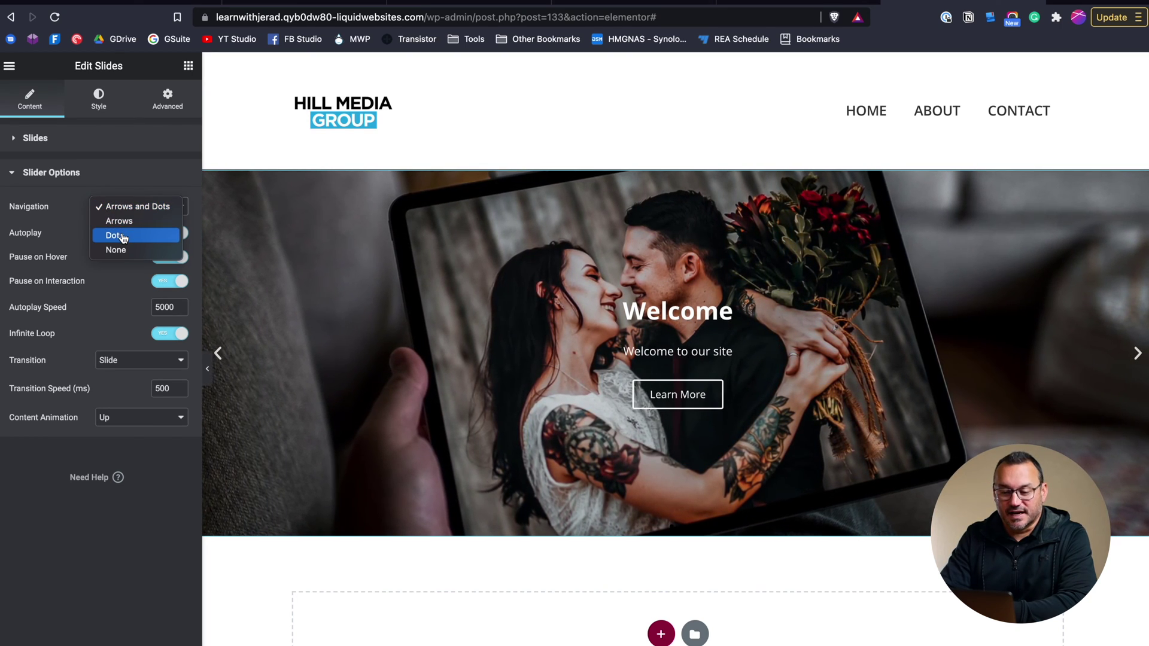
pyautogui.click(123, 238)
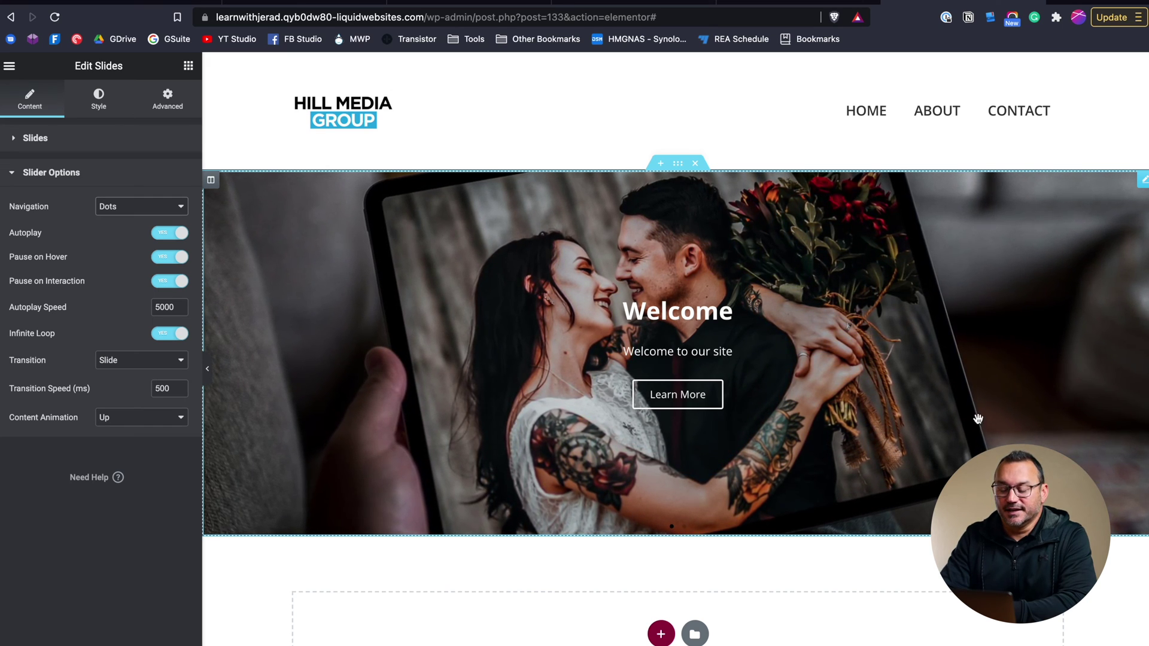
pyautogui.scroll(-3, 957, 412)
pyautogui.scroll(2, 937, 408)
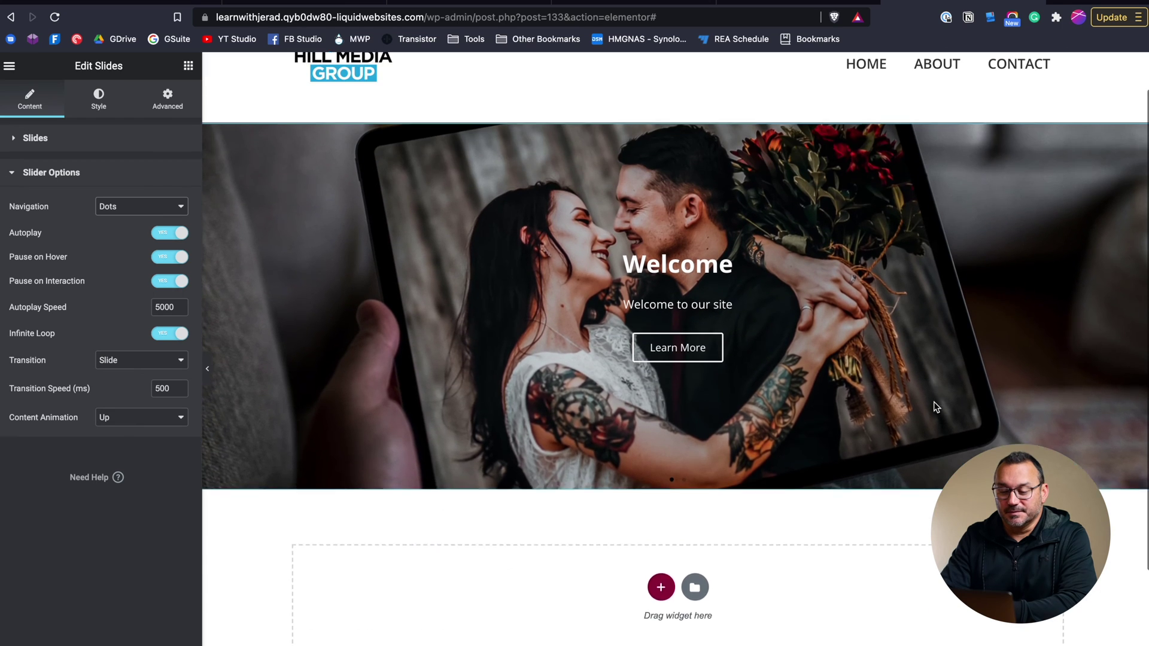
pyautogui.scroll(1, 937, 407)
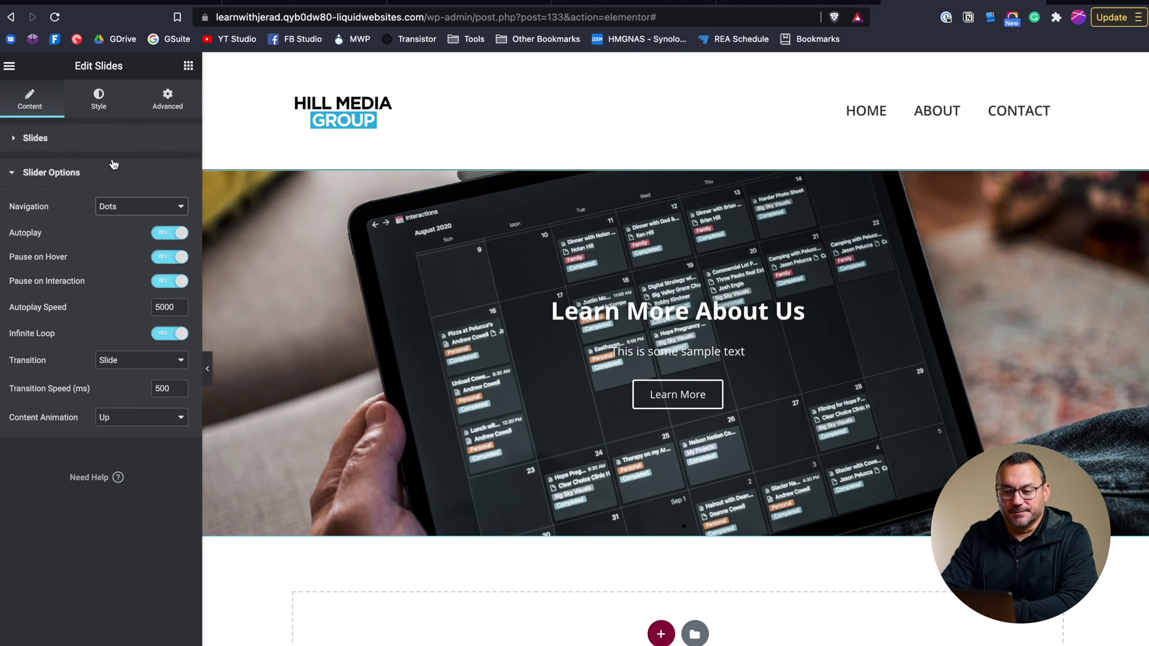
# Enable Ken Burns and a translucent black #00000052 overlay on the Learn More About Us slide background.
pyautogui.click(50, 139)
pyautogui.click(90, 228)
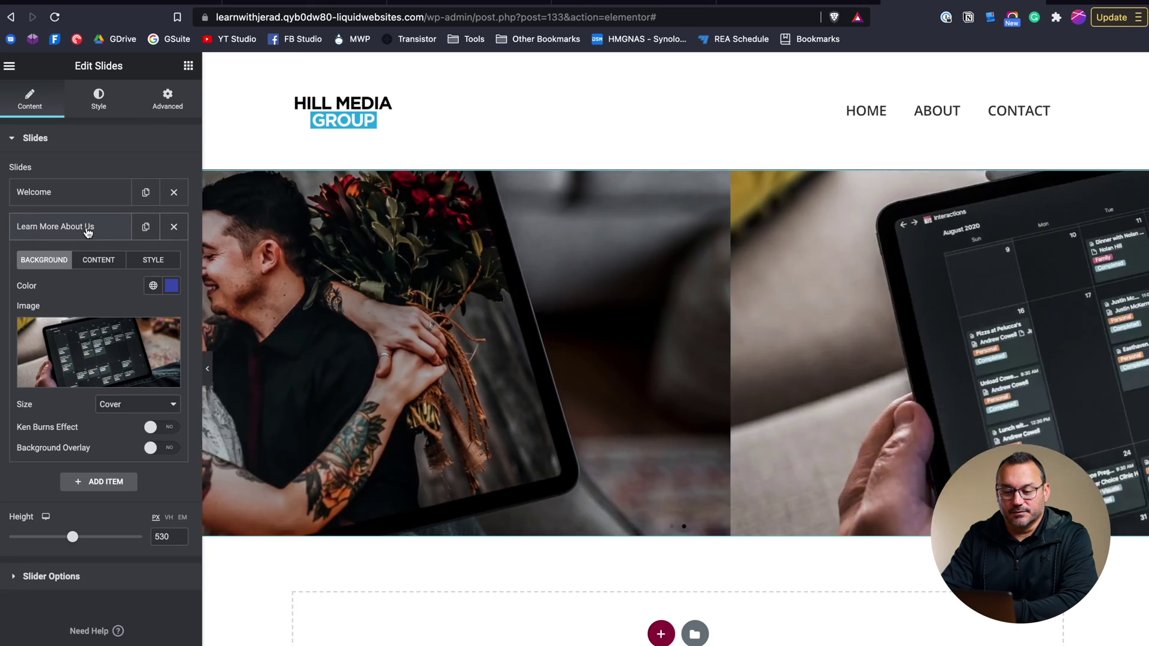
pyautogui.click(159, 428)
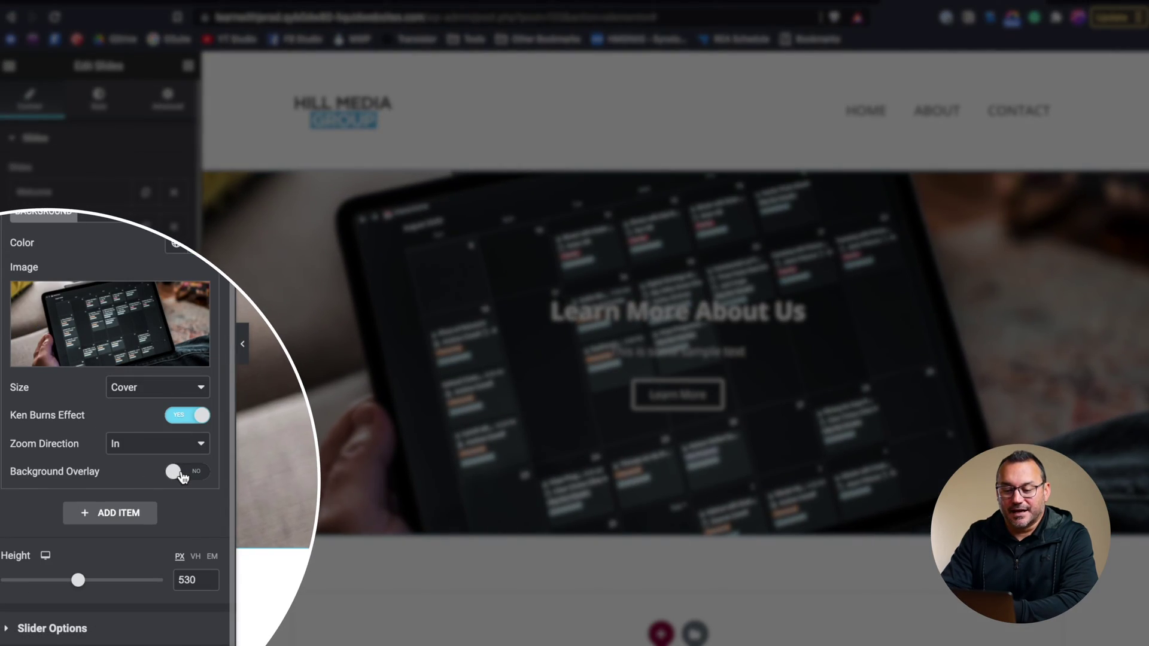
pyautogui.click(157, 474)
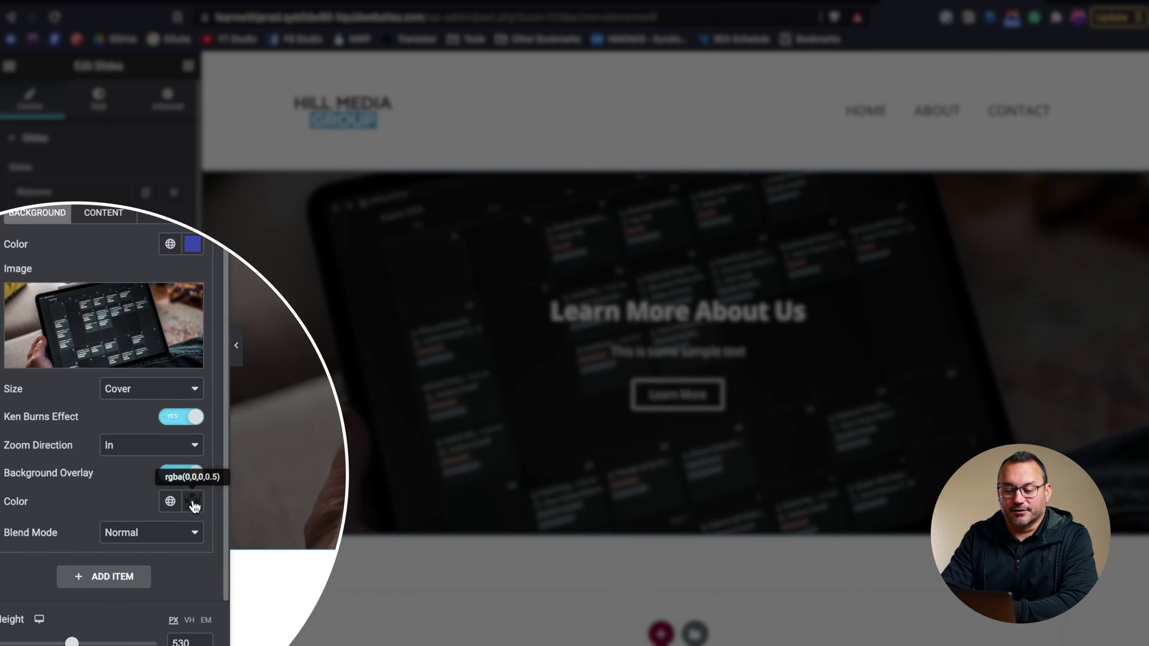
pyautogui.click(194, 503)
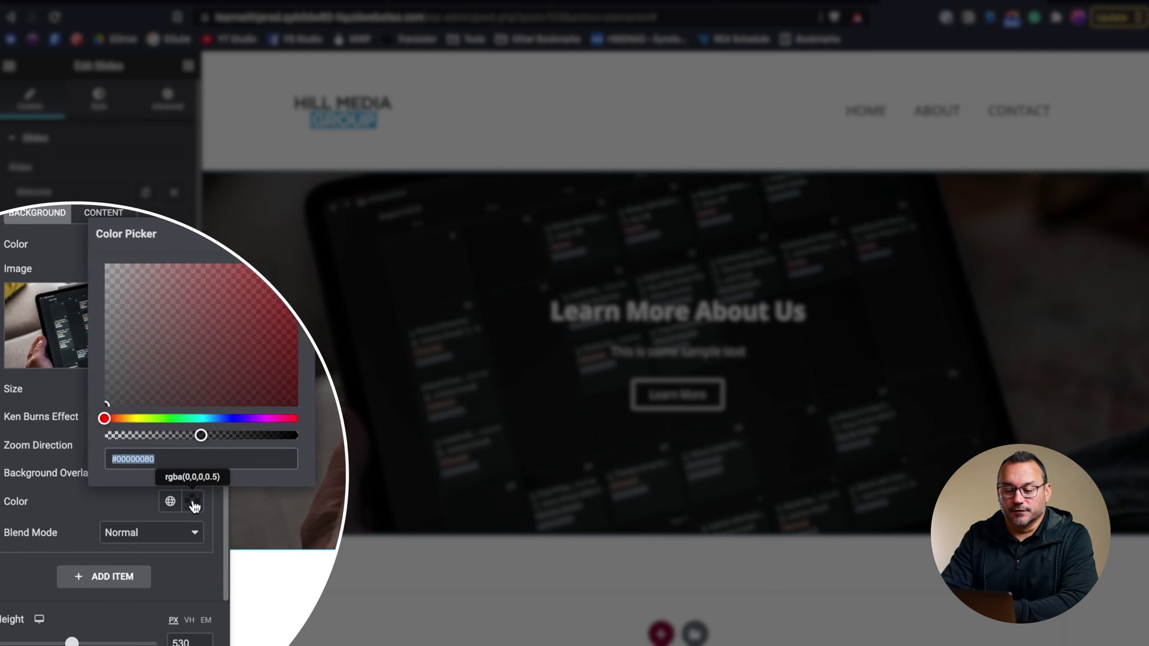
pyautogui.moveTo(201, 435); pyautogui.dragTo(173, 437)
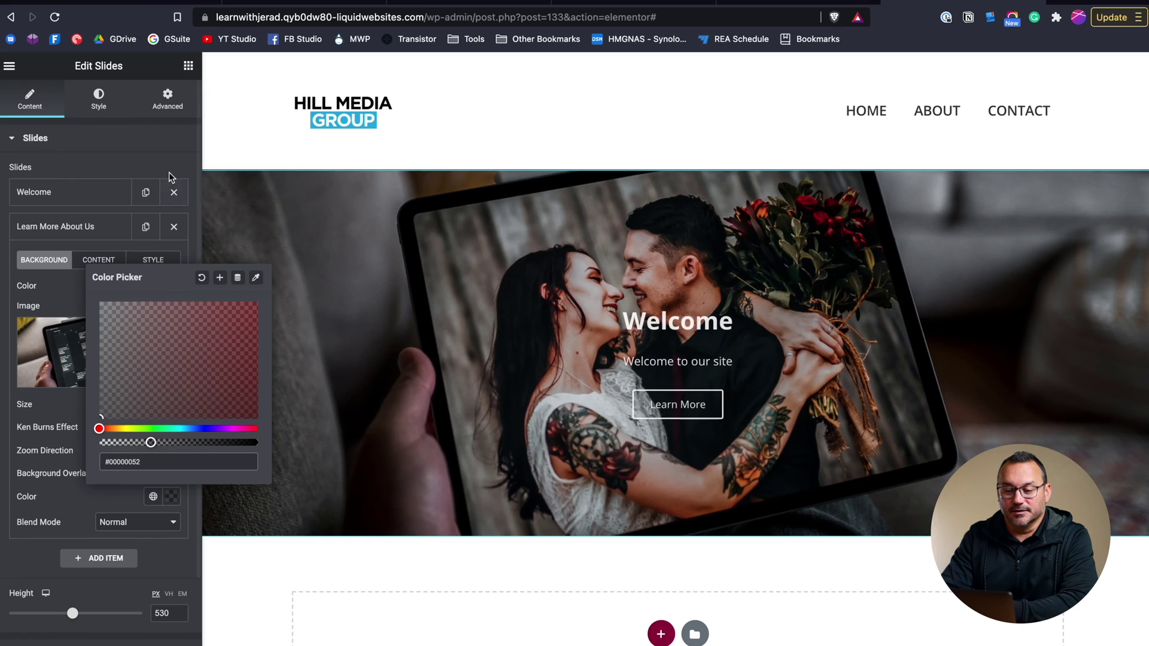
pyautogui.click(160, 160)
pyautogui.click(159, 139)
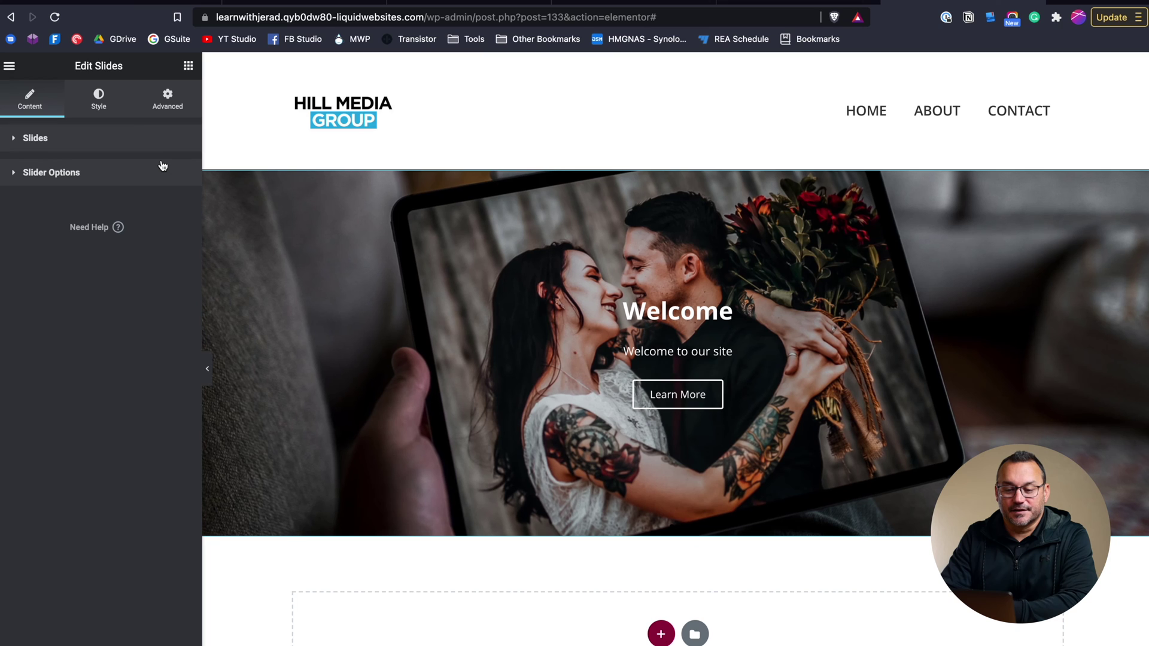
# Set the Learn More About Us slide's Ken Burns zoom direction to Out.
pyautogui.click(35, 138)
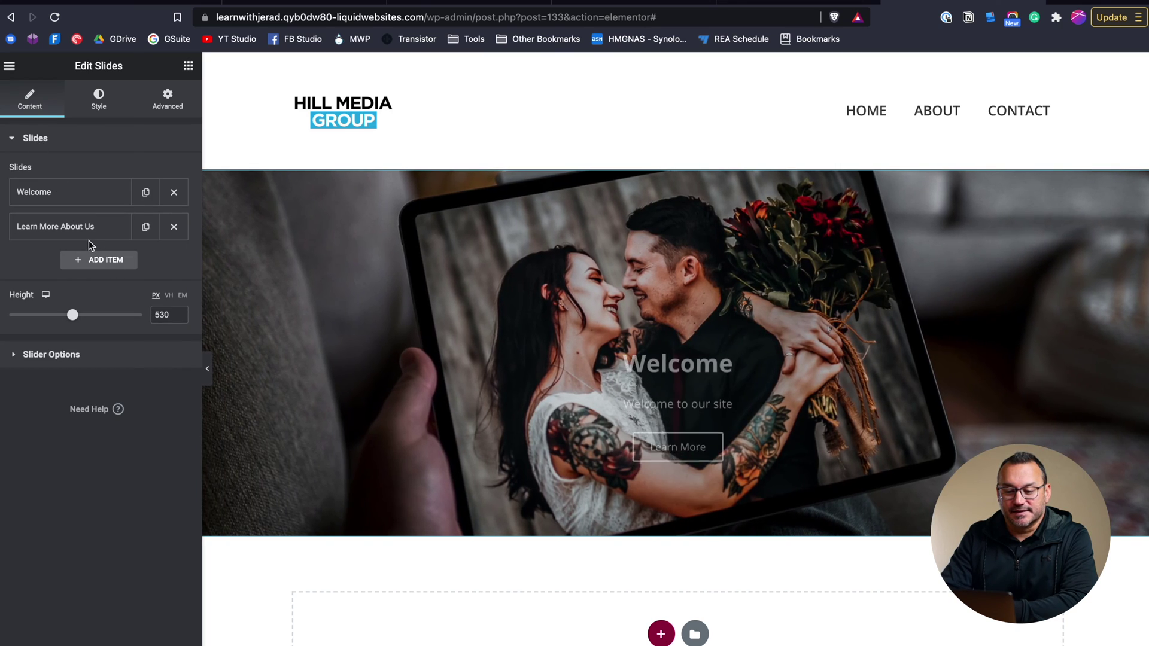
pyautogui.click(56, 226)
pyautogui.click(125, 450)
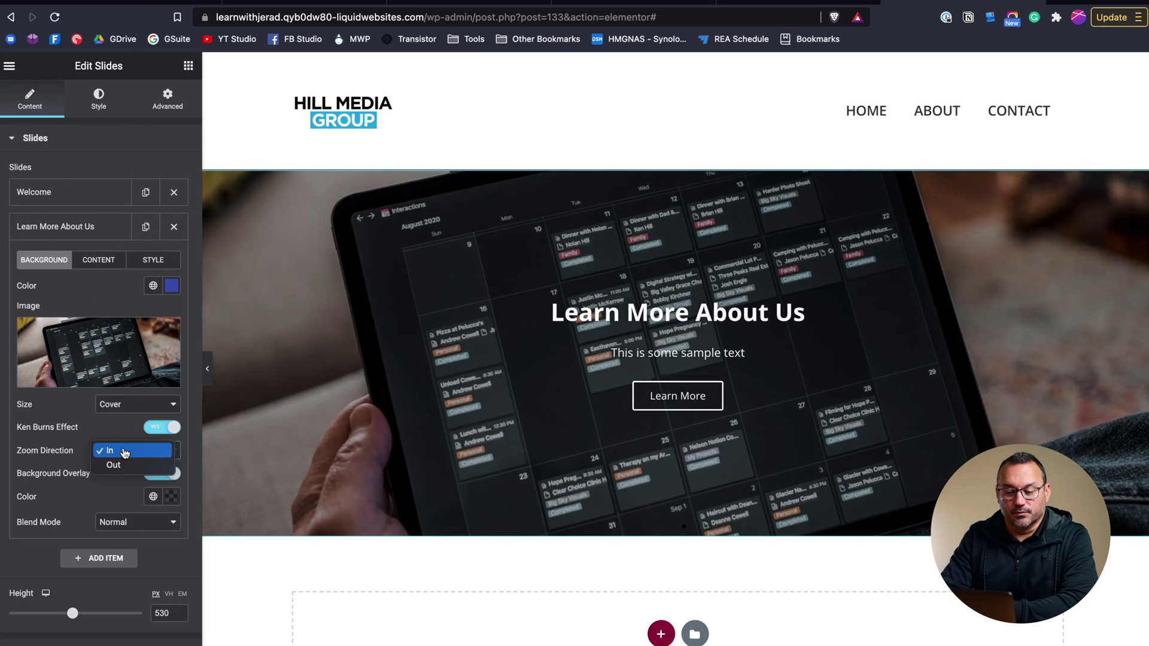
pyautogui.click(115, 464)
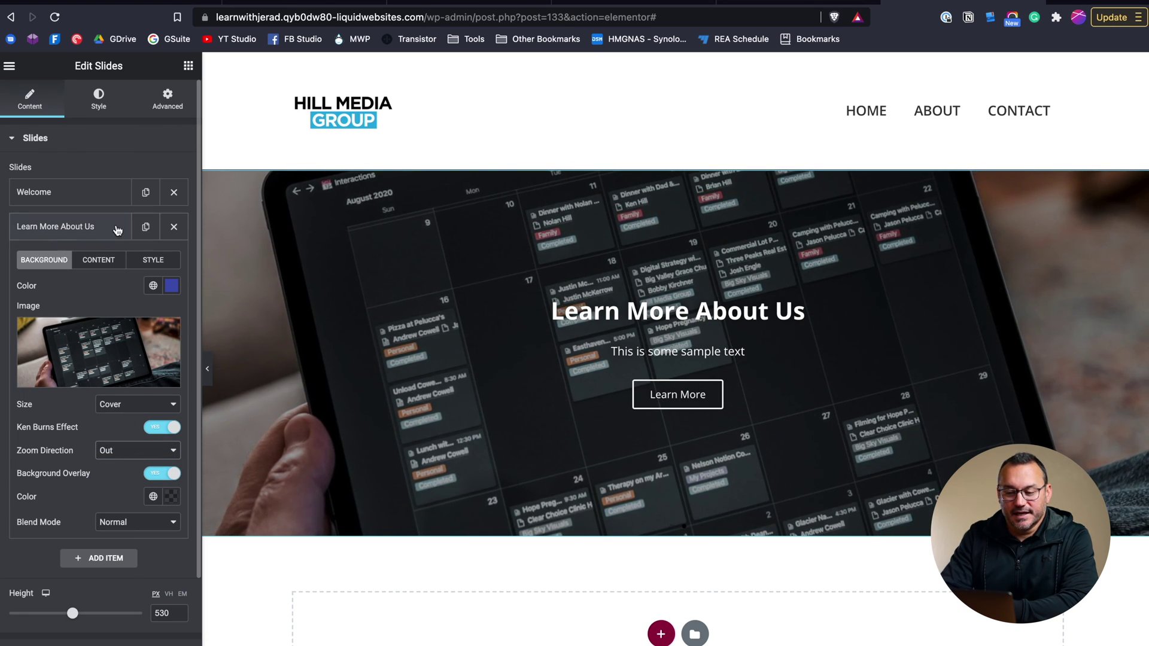
pyautogui.click(92, 228)
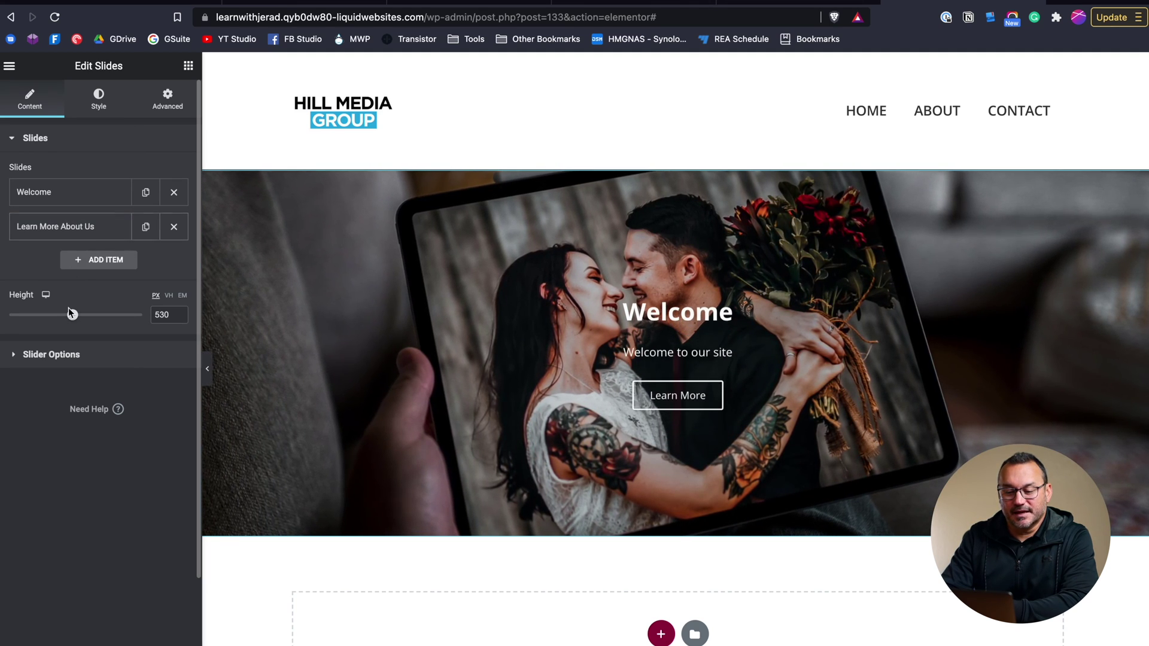
# Change the slider transition from Slide to Fade.
pyautogui.click(45, 355)
pyautogui.click(119, 357)
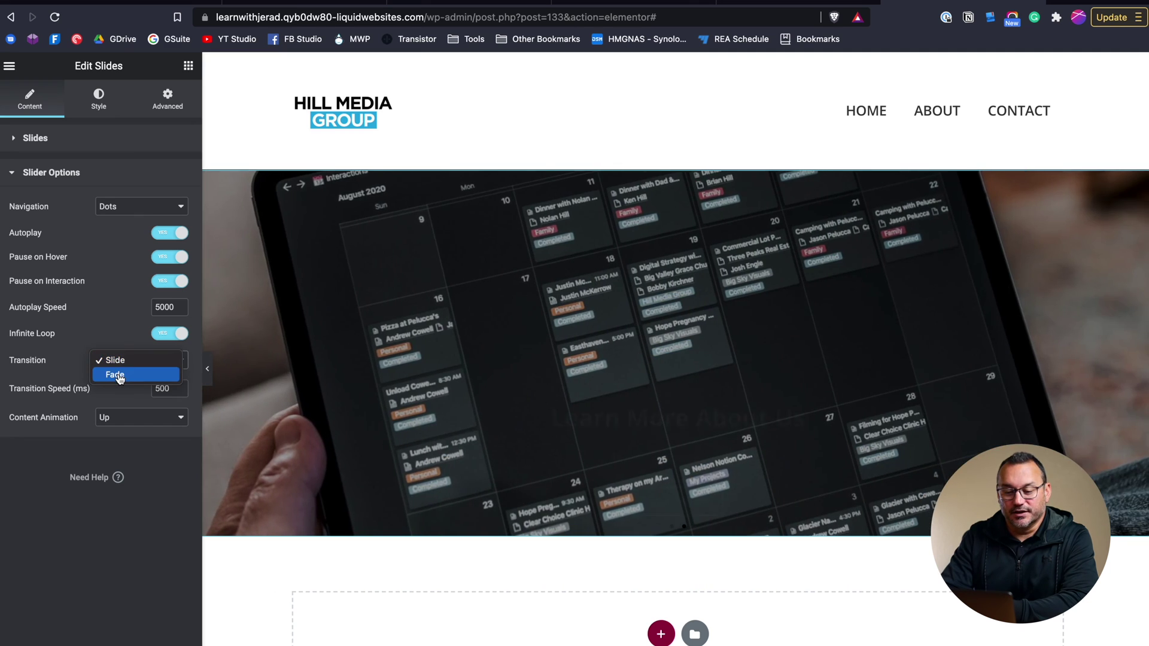
pyautogui.click(67, 472)
pyautogui.press('f')
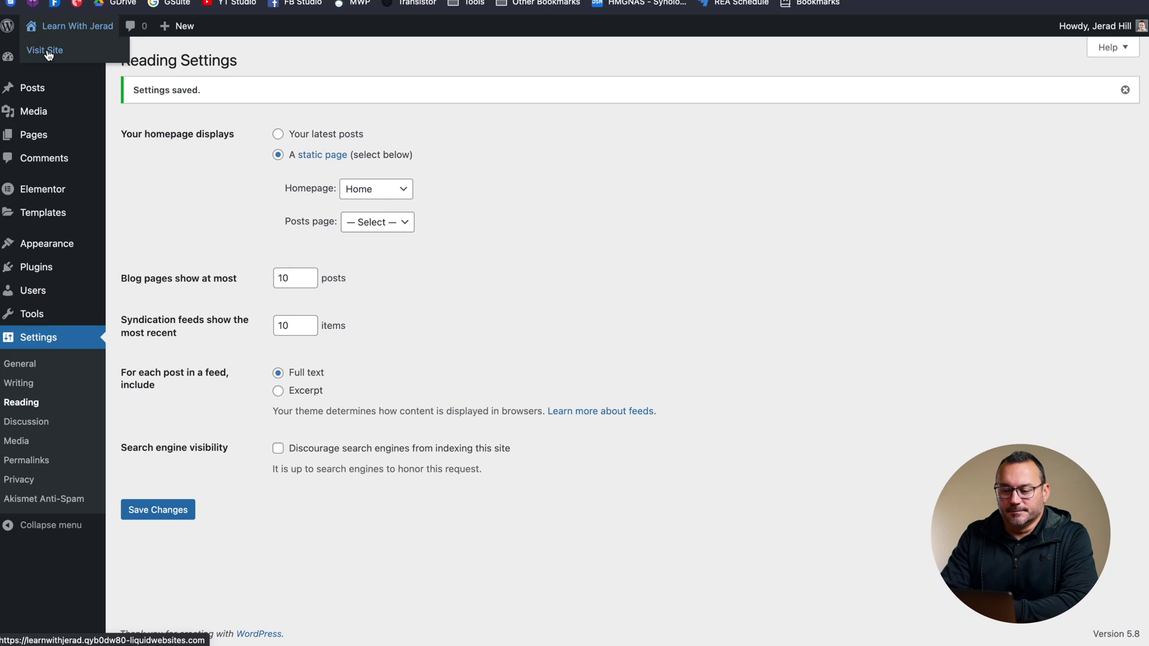
# View the live homepage showing the new full-width slider.
pyautogui.click(43, 46)
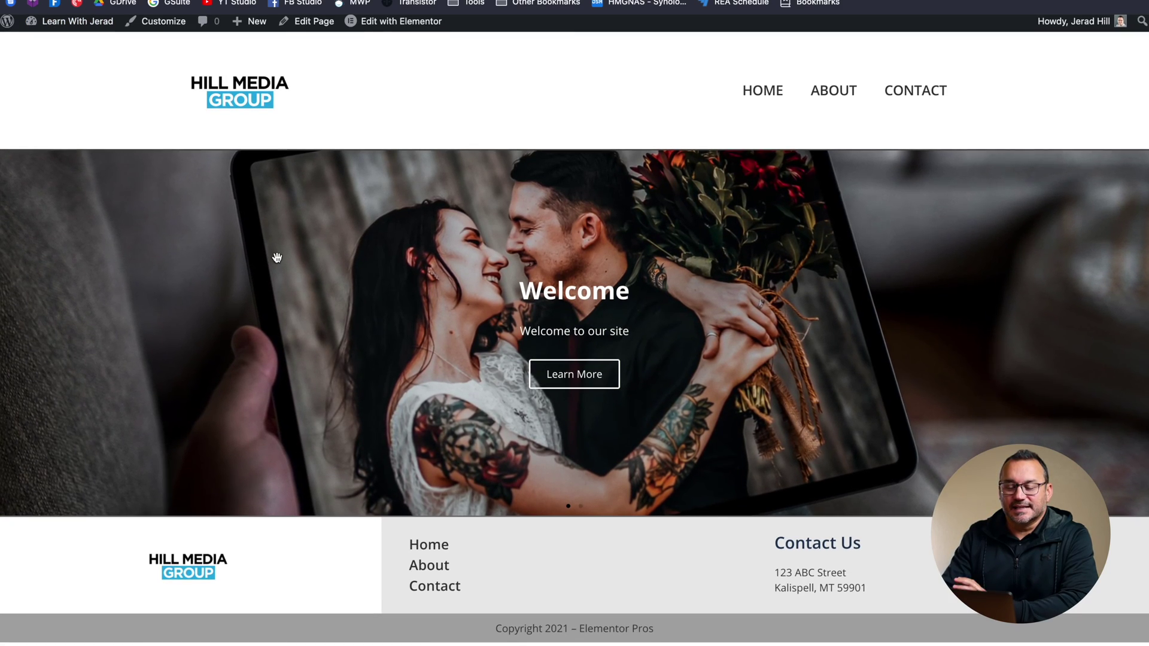